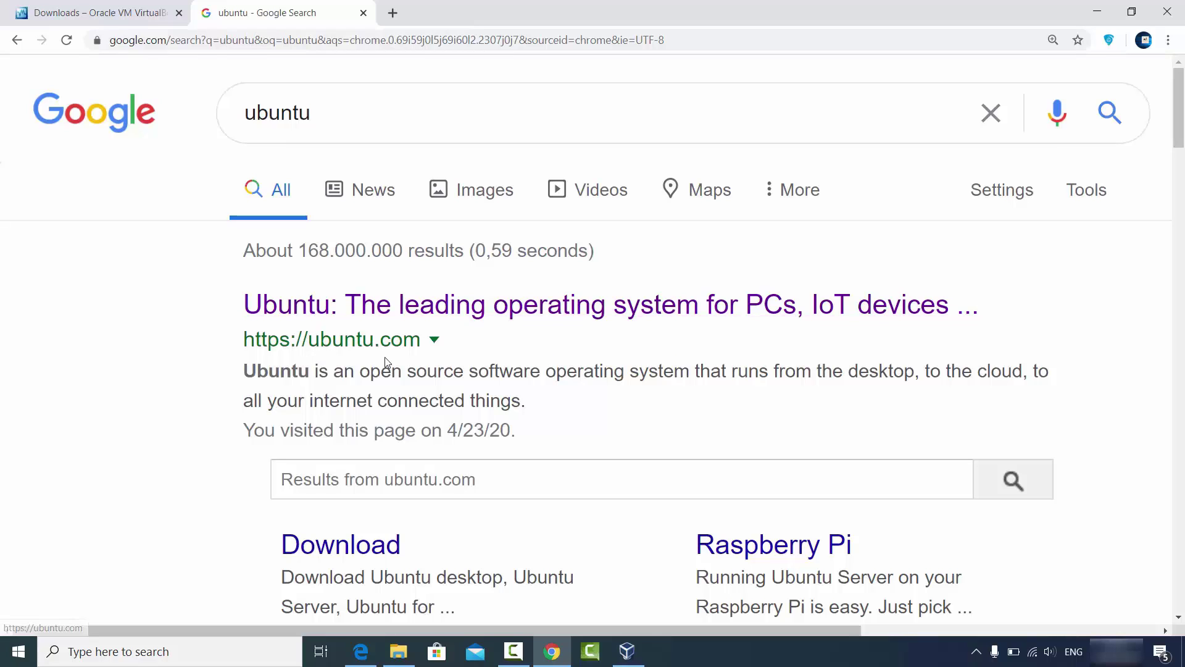
Open ubuntu.com from the search results and go to its Ubuntu Desktop download page.
click(399, 312)
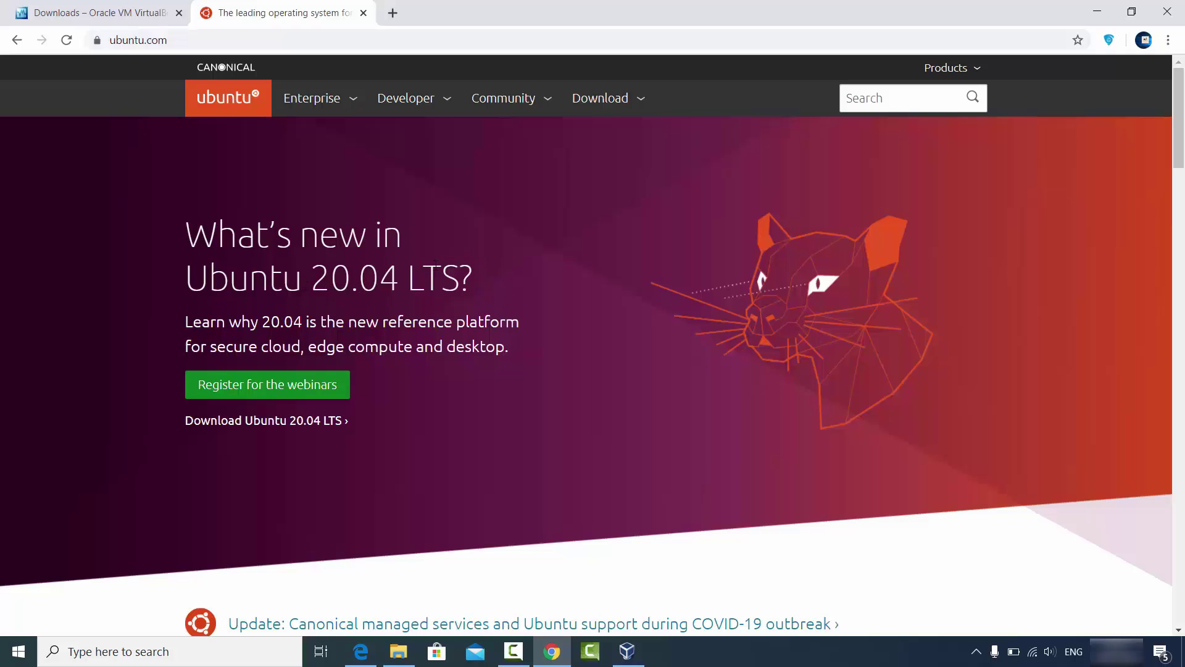
click(608, 103)
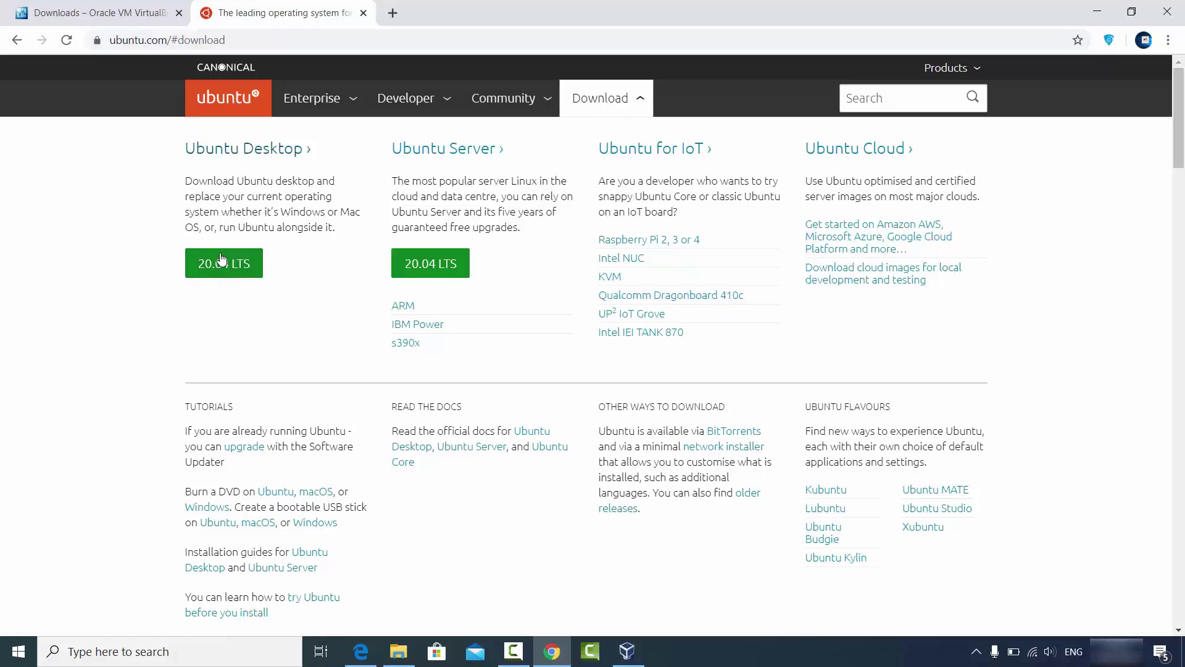
click(227, 153)
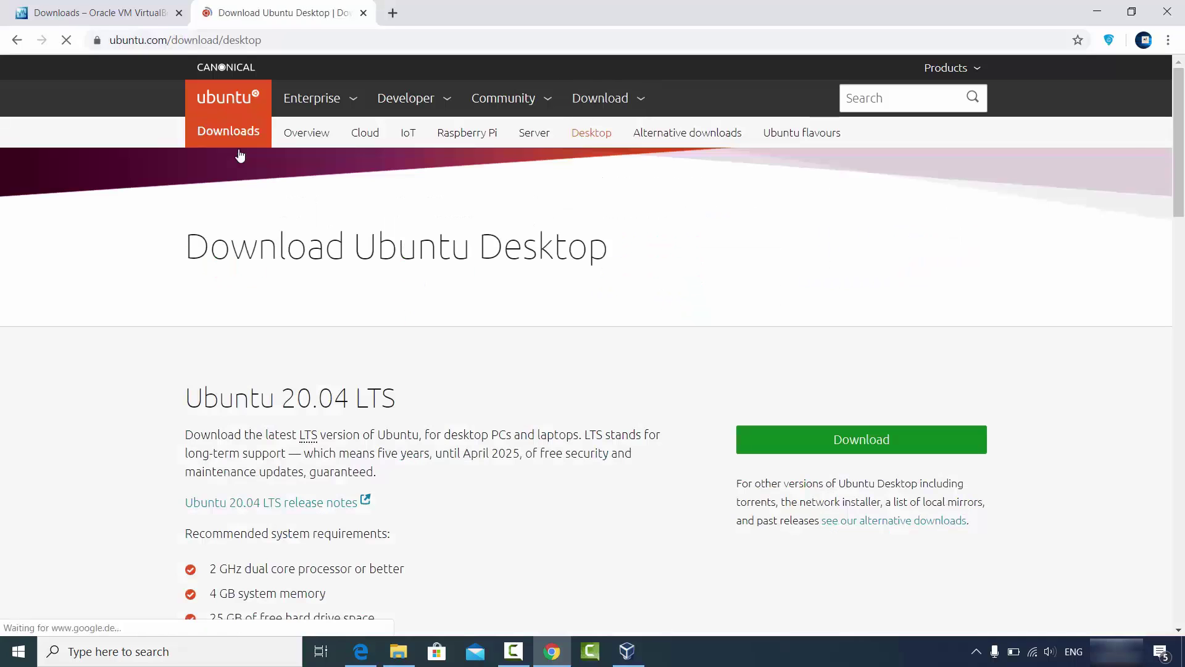
Start the Ubuntu 20.04 desktop download, then cancel it from the download bar.
scroll(405, 336, down, 1)
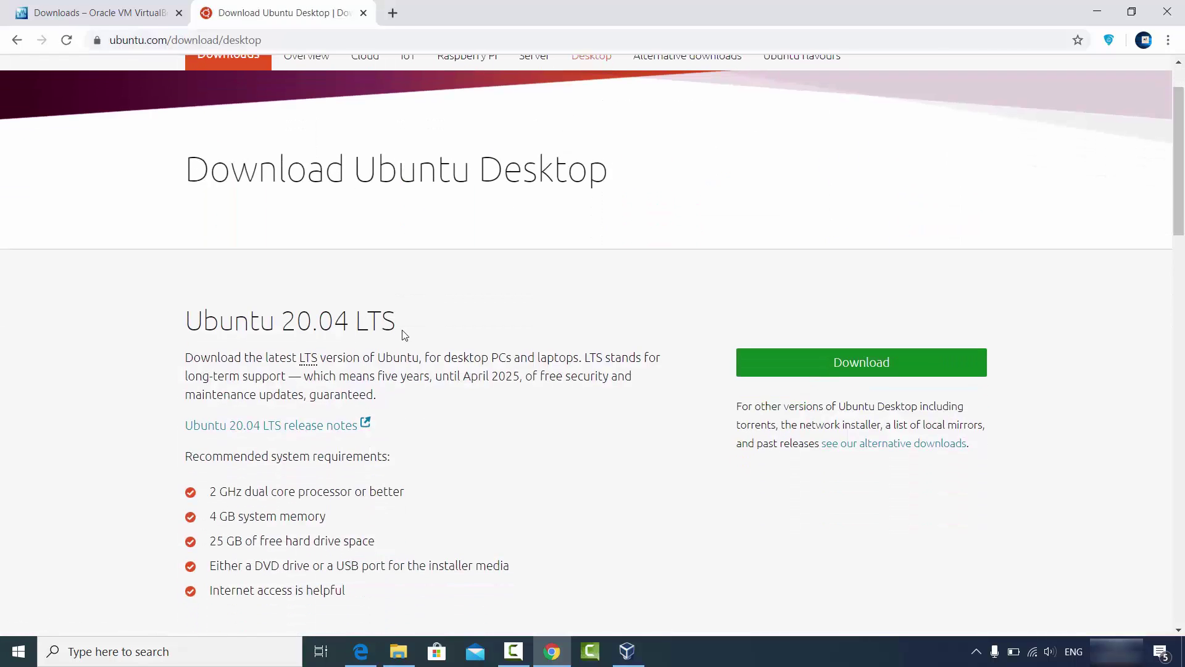
click(808, 370)
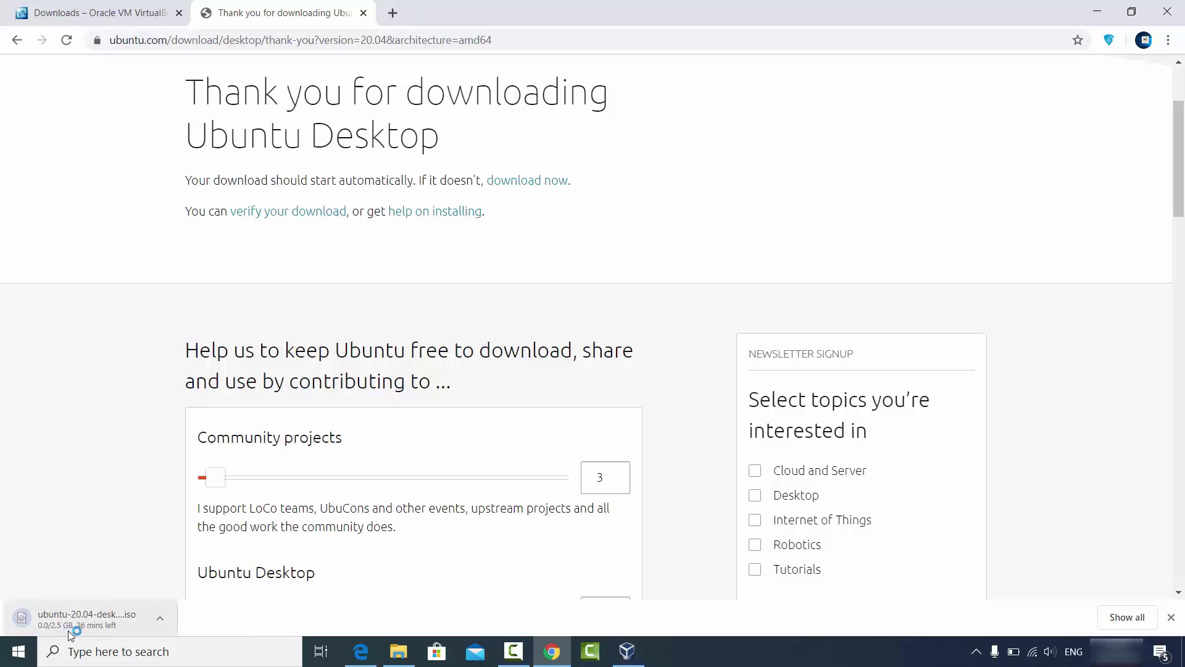
scroll(178, 465, down, 3)
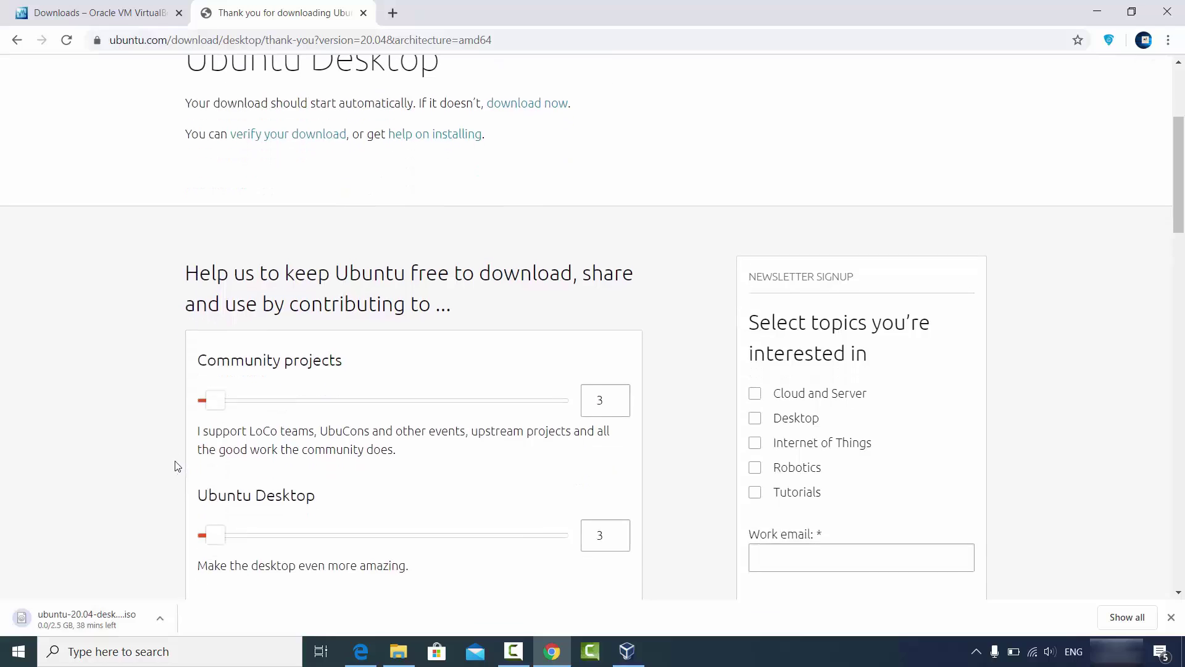
scroll(178, 464, down, 1)
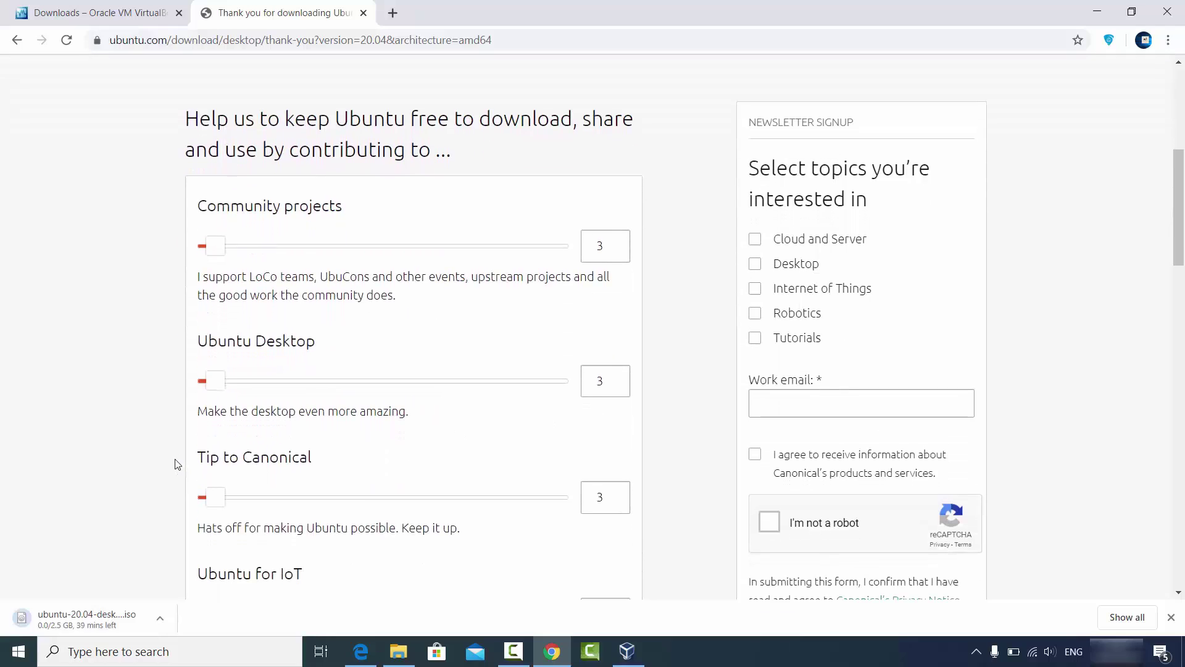
click(159, 618)
click(164, 593)
Minimize Chrome and bring up the D:\Videos\Ubuntu folder holding the ISO.
scroll(313, 259, down, 1)
scroll(312, 260, down, 4)
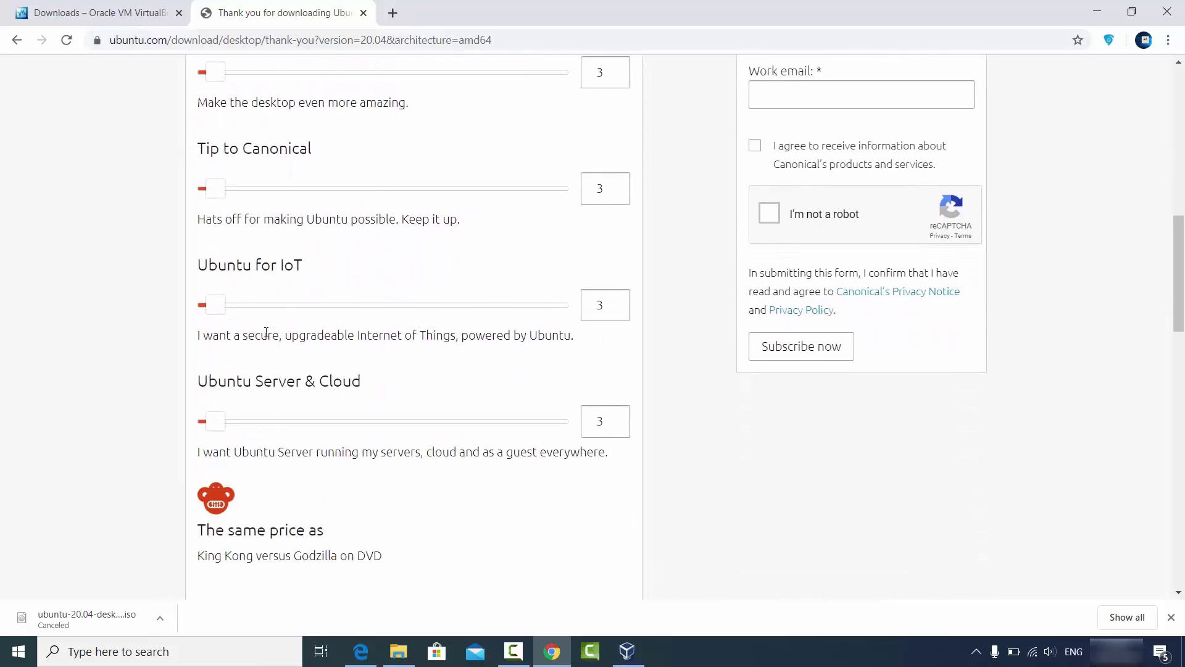
scroll(357, 370, down, 2)
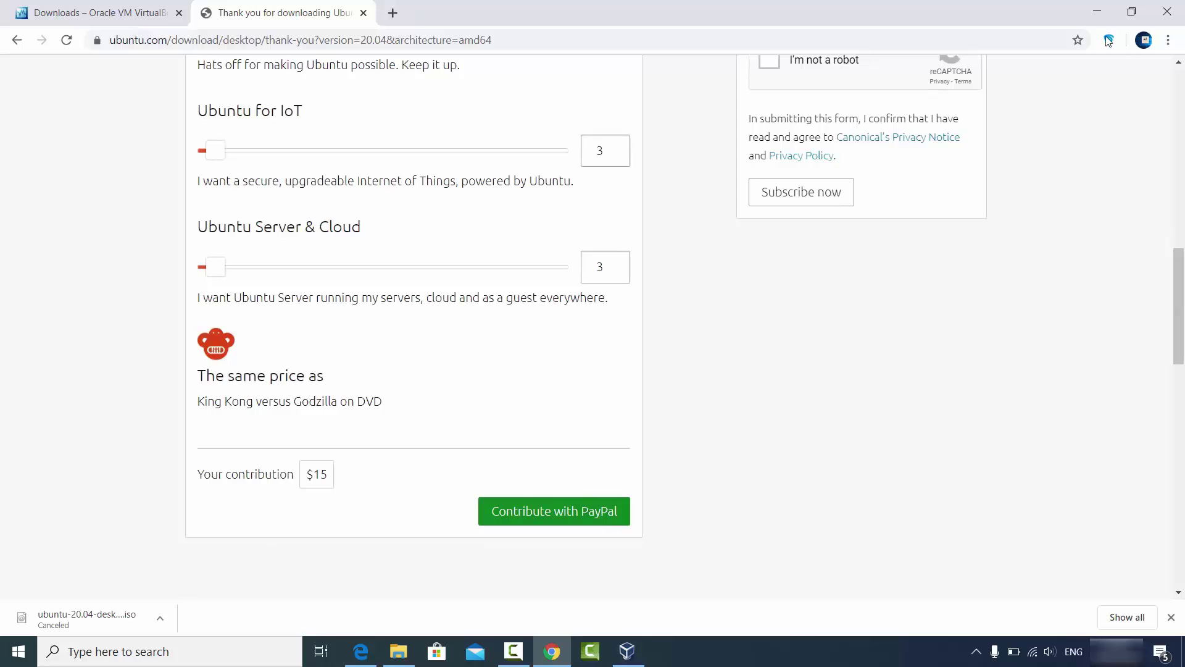
click(1098, 13)
click(399, 651)
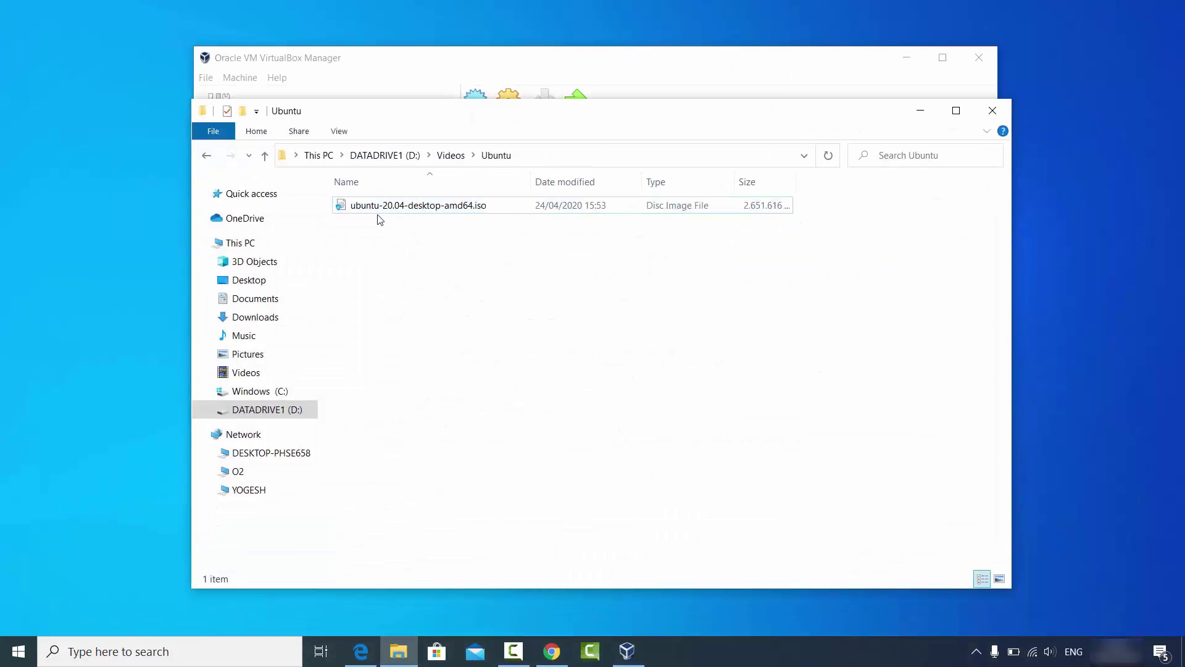
Select ubuntu-20.04-desktop-amd64.iso in the Ubuntu folder.
click(395, 210)
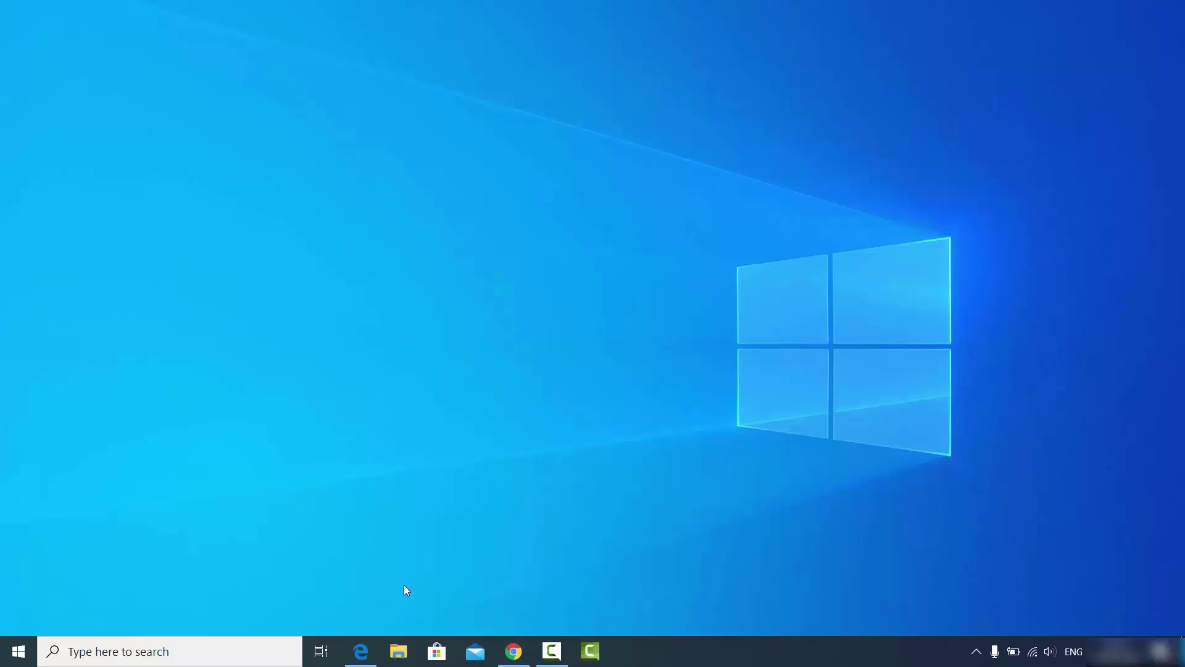
Restore the Microsoft Edge window showing the Google results for rufus.
click(361, 651)
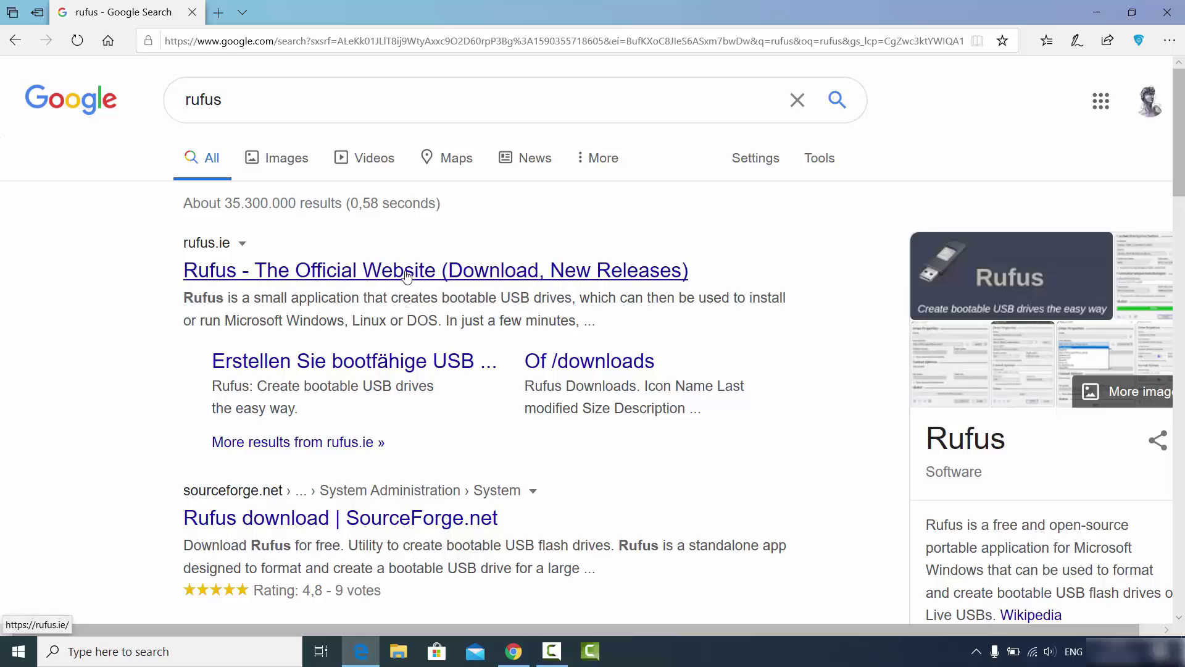
Open rufus.ie and scroll to the Download section listing Rufus 3.10 (1.1 MB).
click(386, 274)
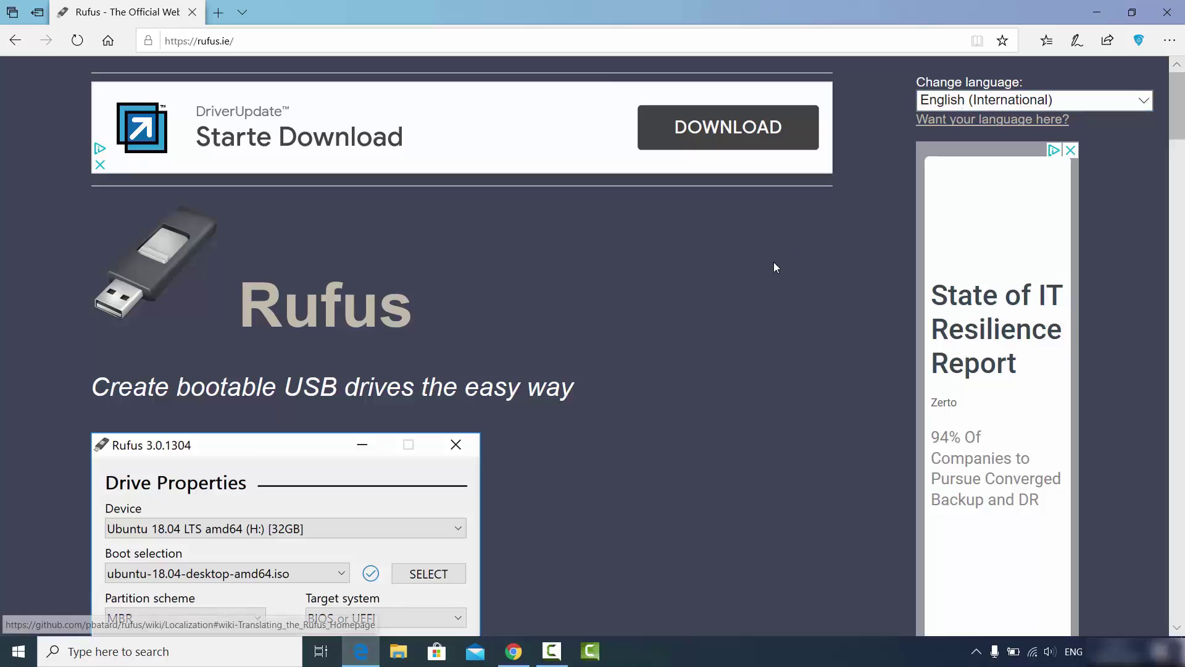
scroll(535, 264, down, 8)
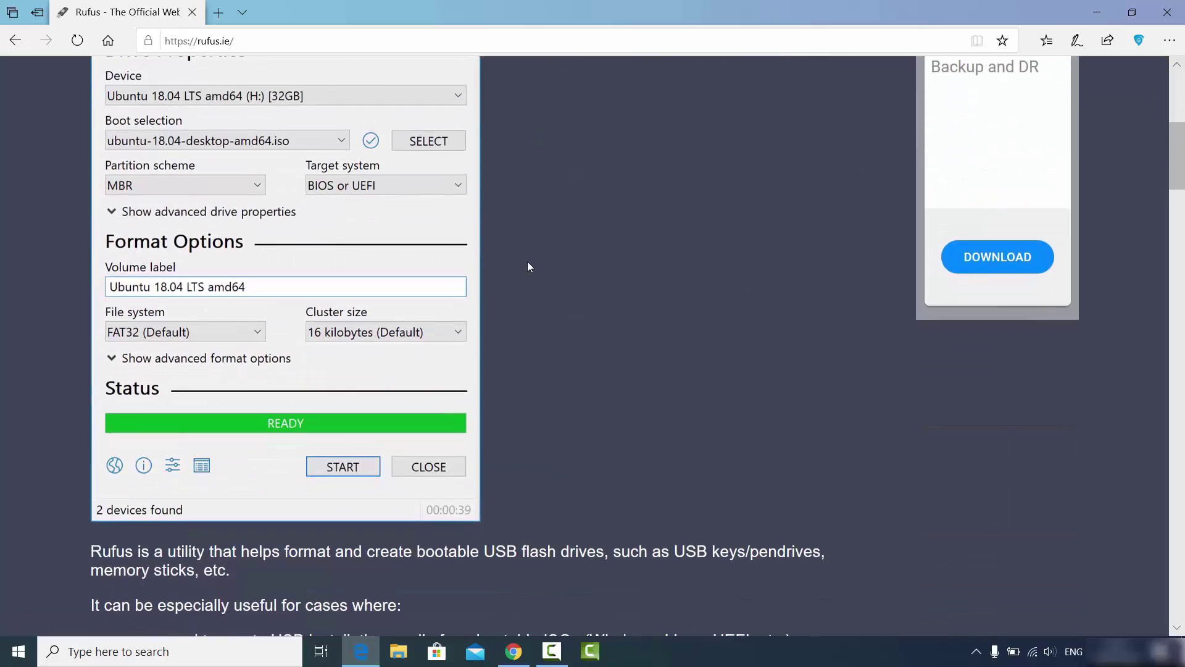
scroll(527, 267, down, 4)
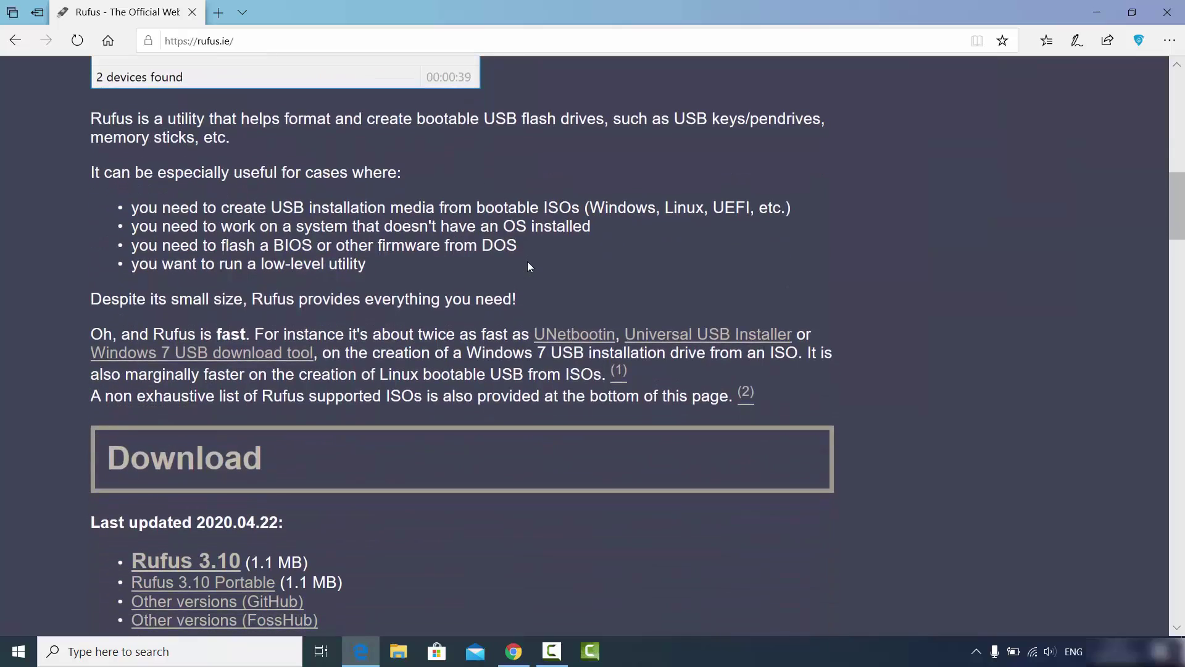
scroll(528, 266, down, 2)
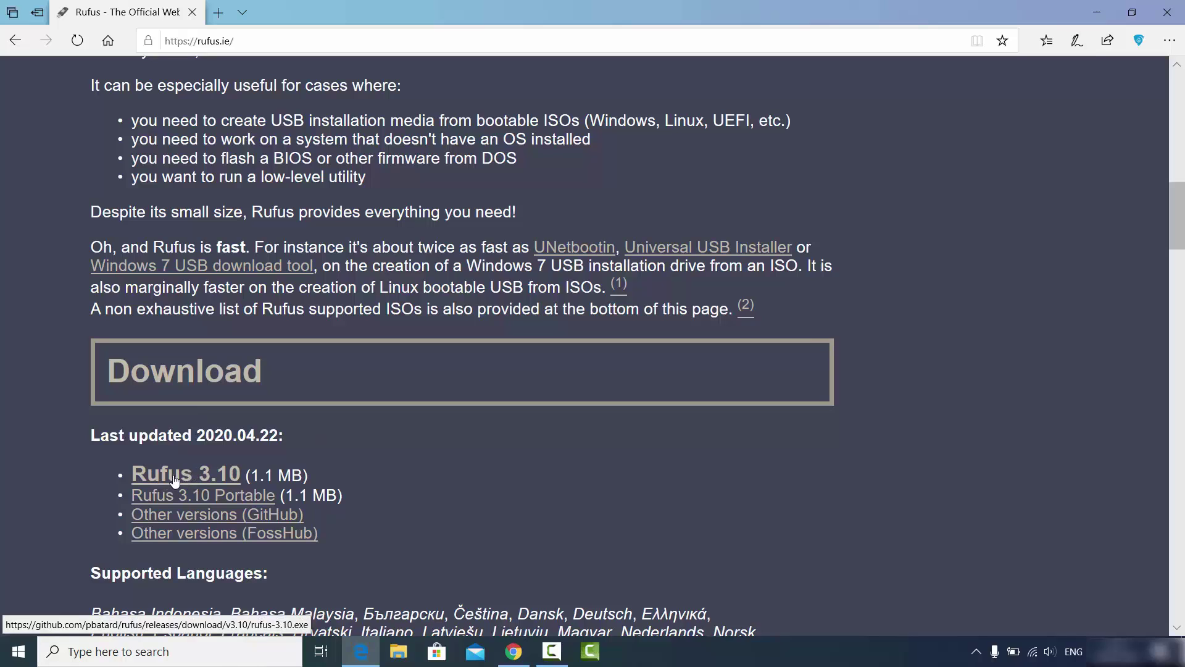
Save rufus-3.10.exe, launch it from the Downloads folder, and minimize Explorer and Edge.
click(216, 480)
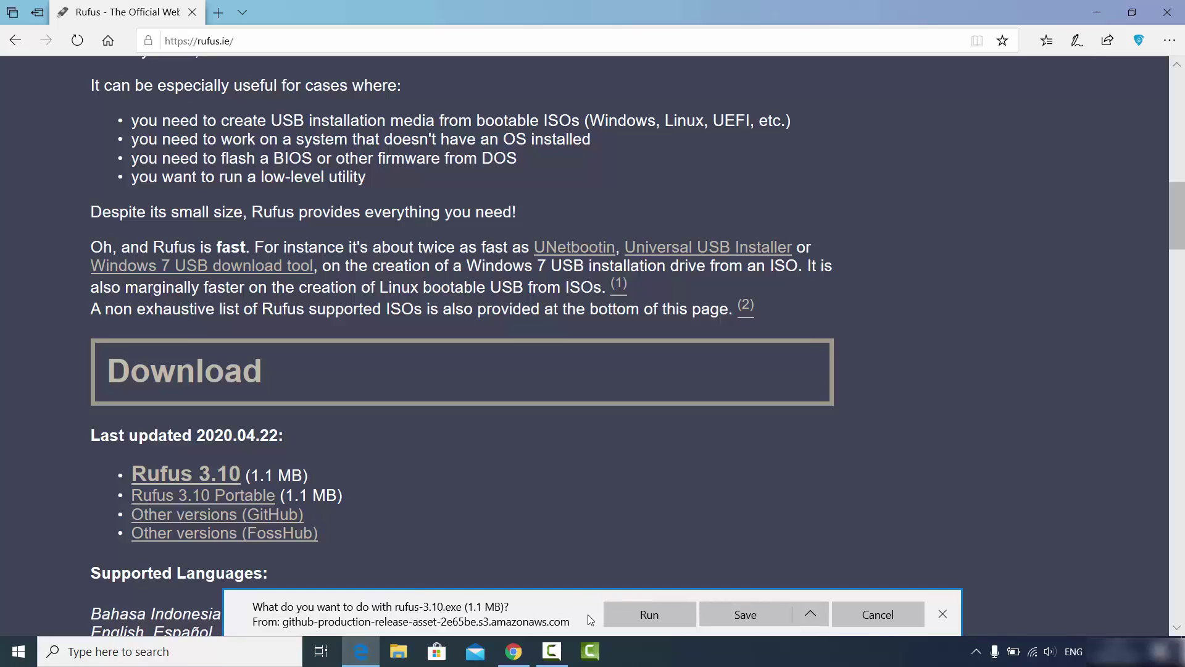
click(734, 617)
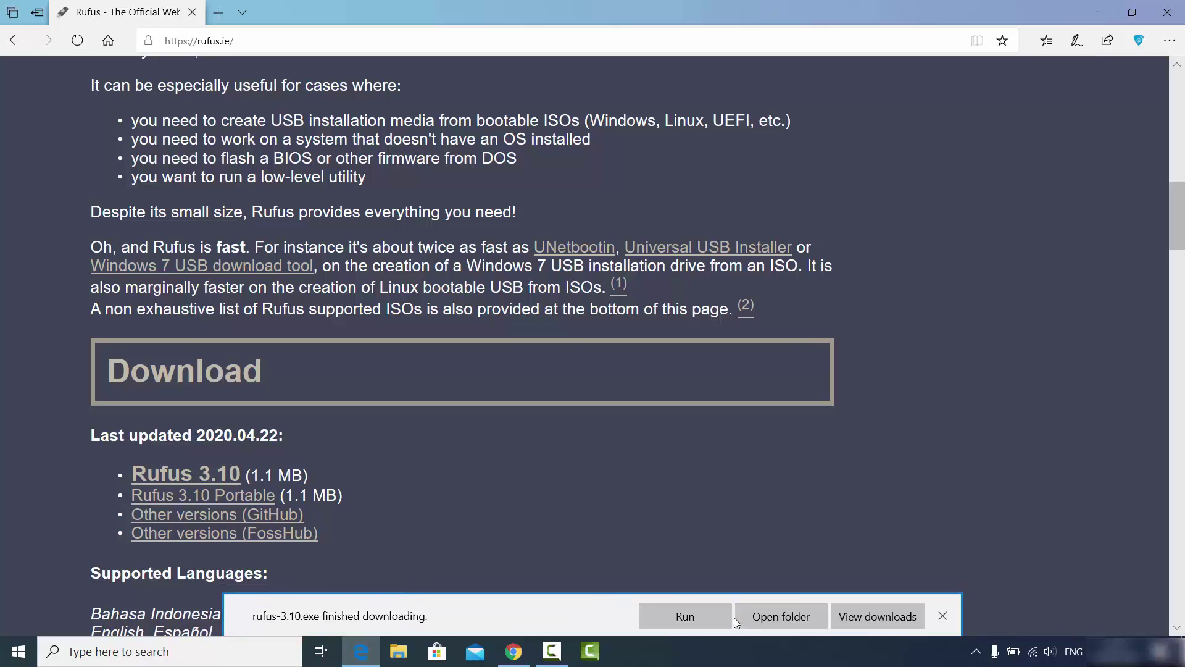
click(399, 651)
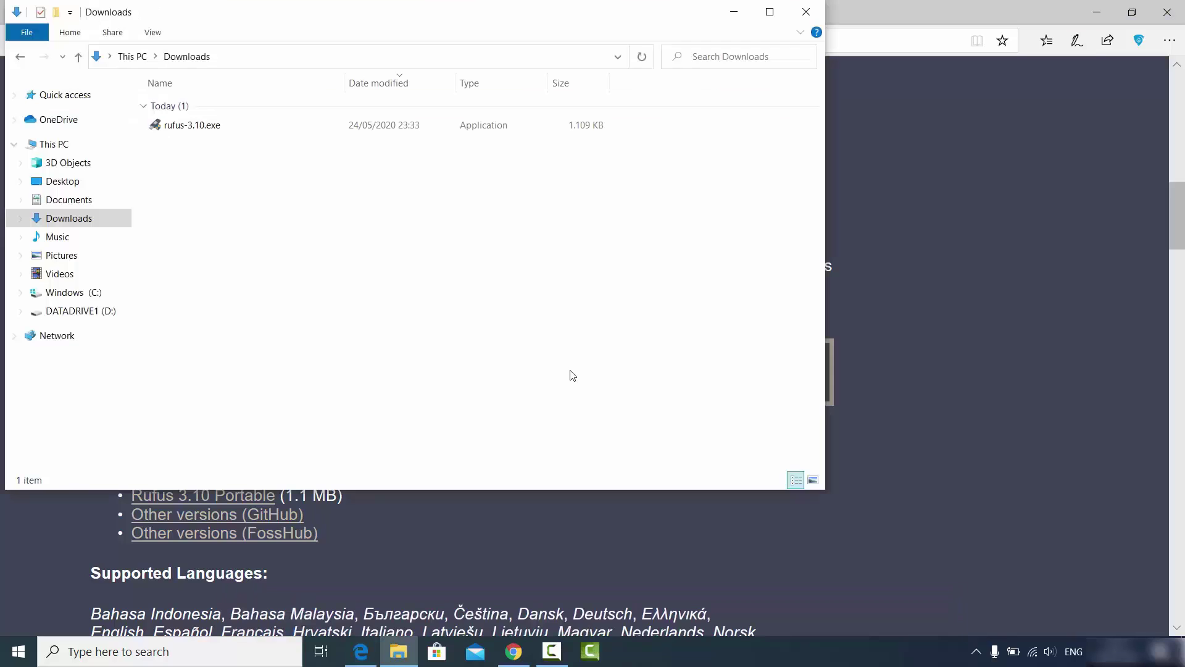
double_click(193, 126)
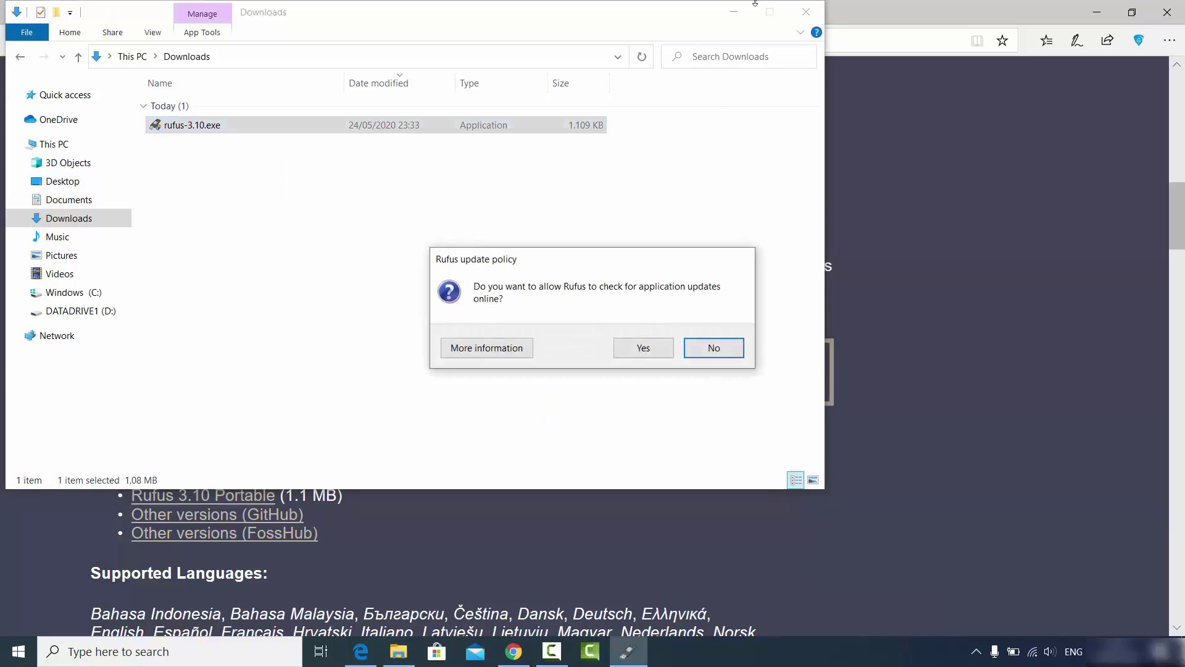
click(734, 12)
click(1097, 12)
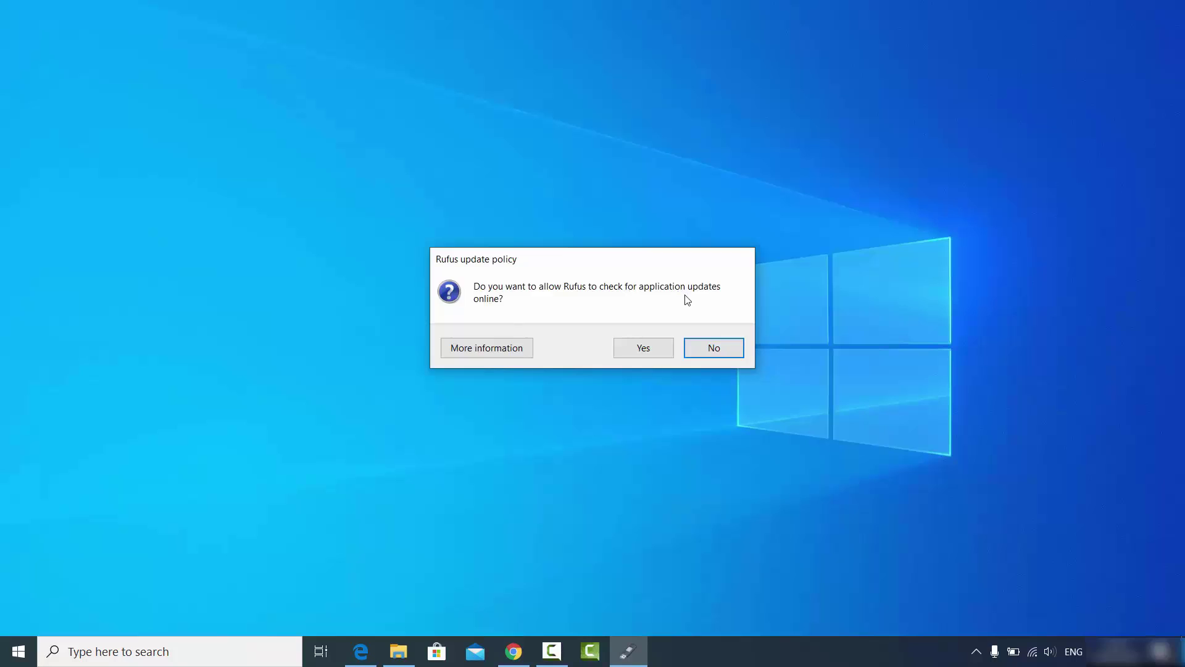
Allow Rufus online update checks and keep boot selection at 'Disk or ISO image'.
click(643, 348)
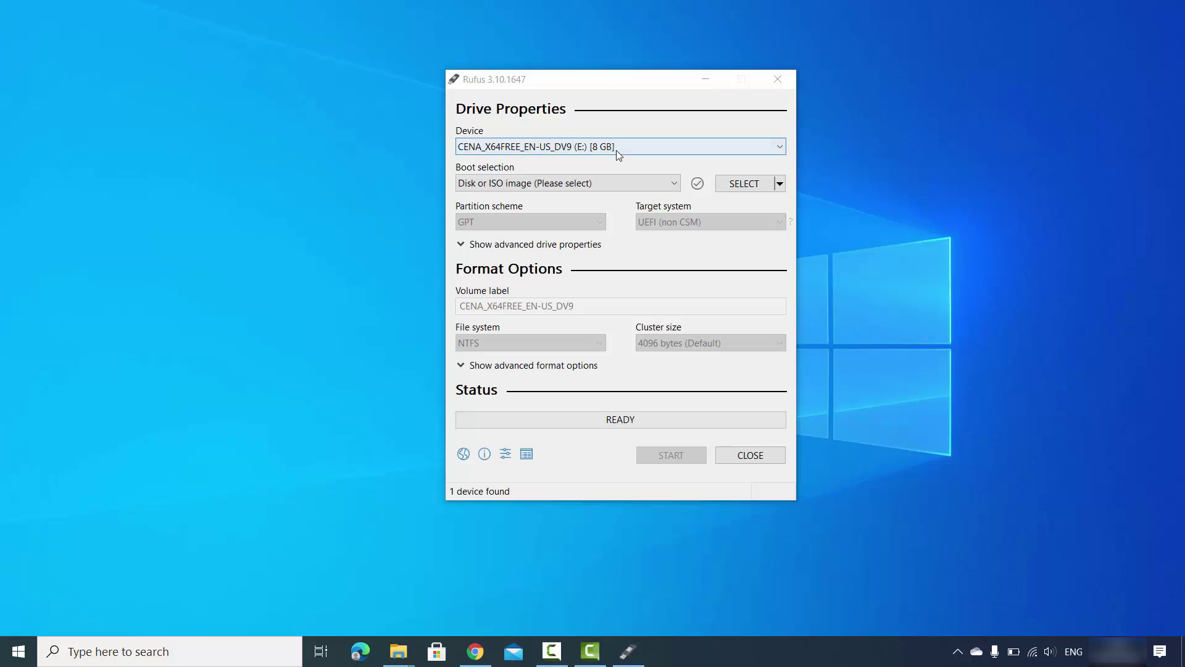
click(572, 166)
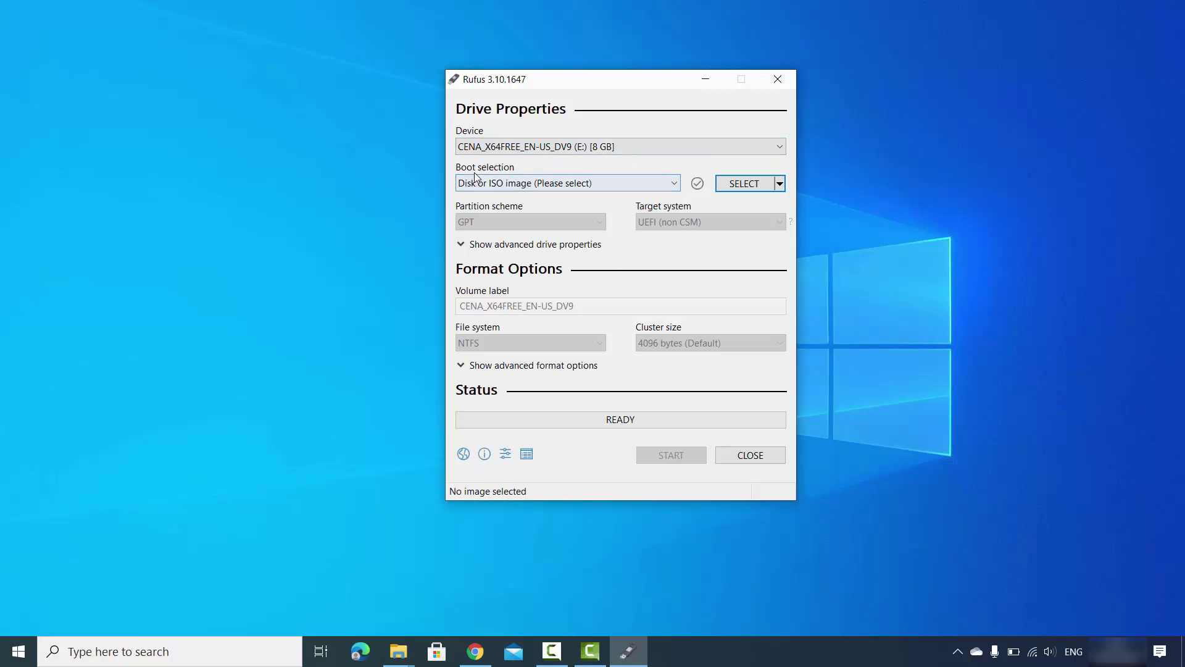
click(504, 184)
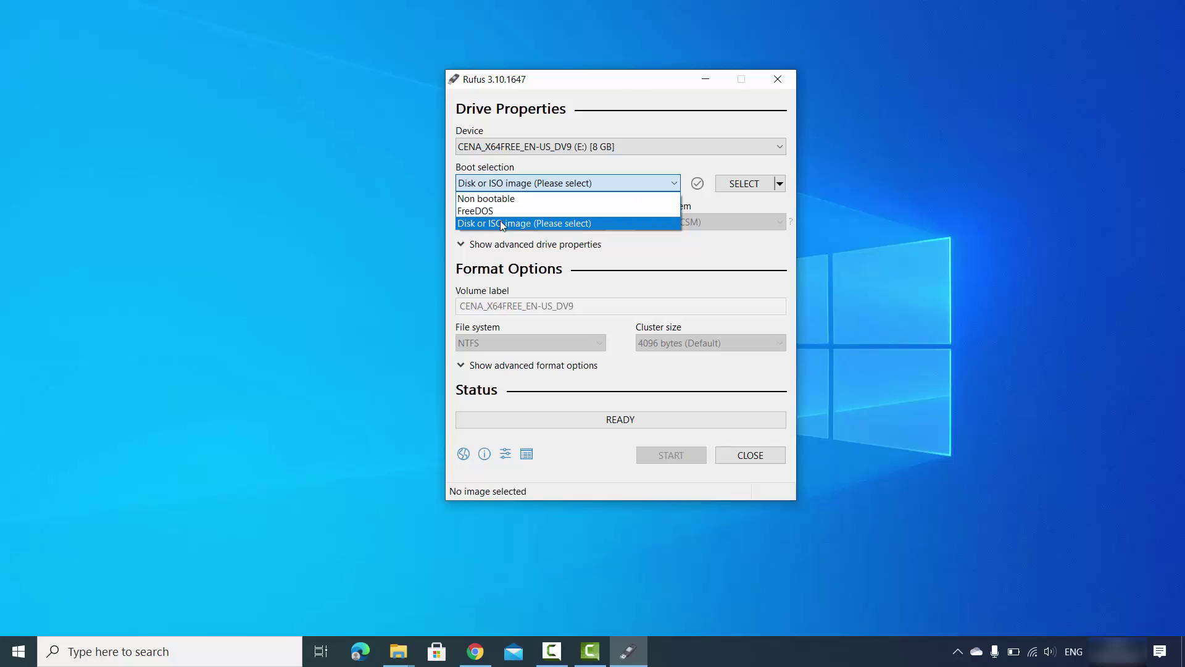
click(493, 224)
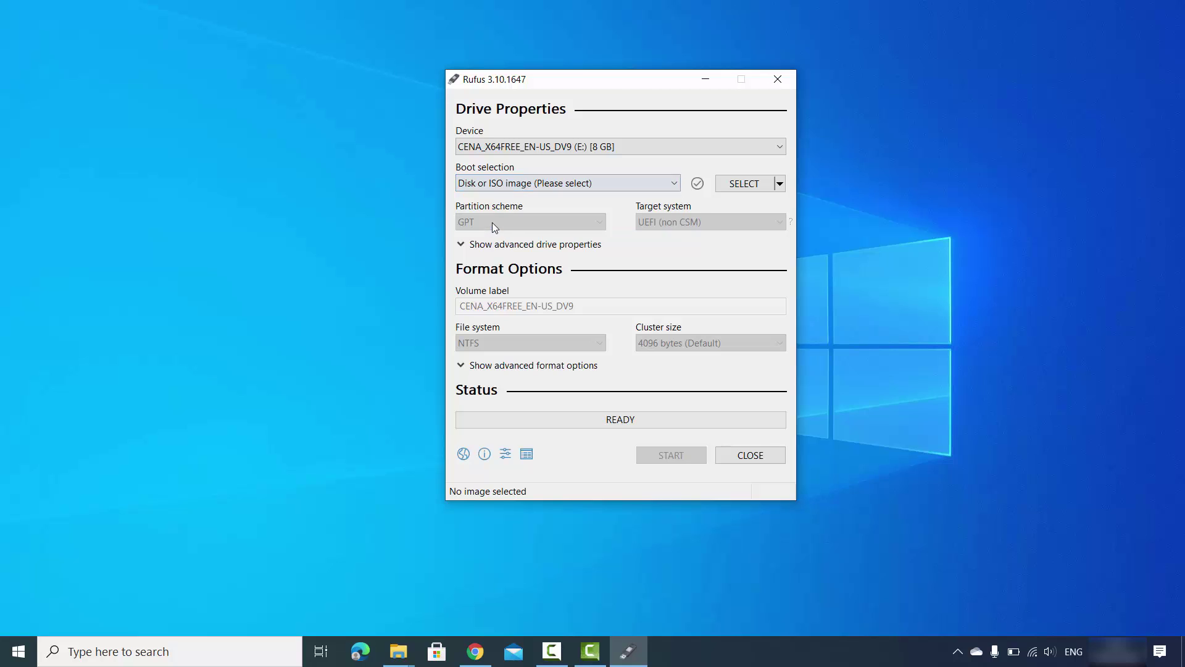
Load ubuntu-20.04-desktop-amd64.iso from D:\Videos\Ubuntu\Ubuntu ISO as the Rufus boot image.
click(745, 184)
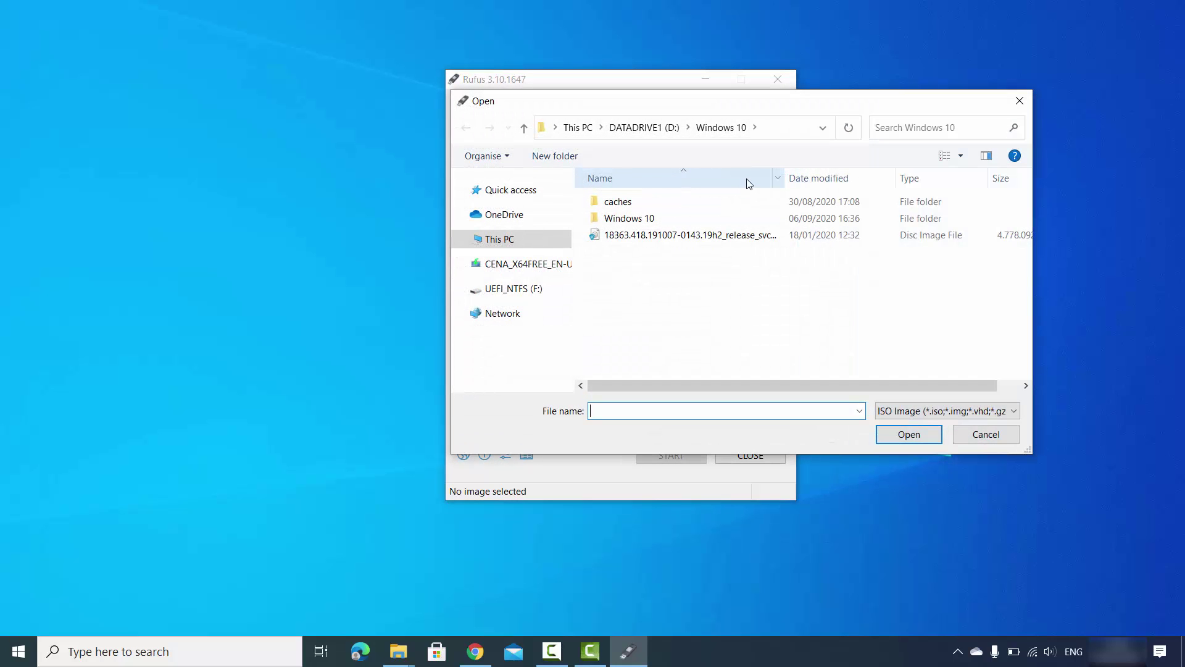
click(784, 135)
text(D:\Videos\Ubuntu\Ubuntu ISO)
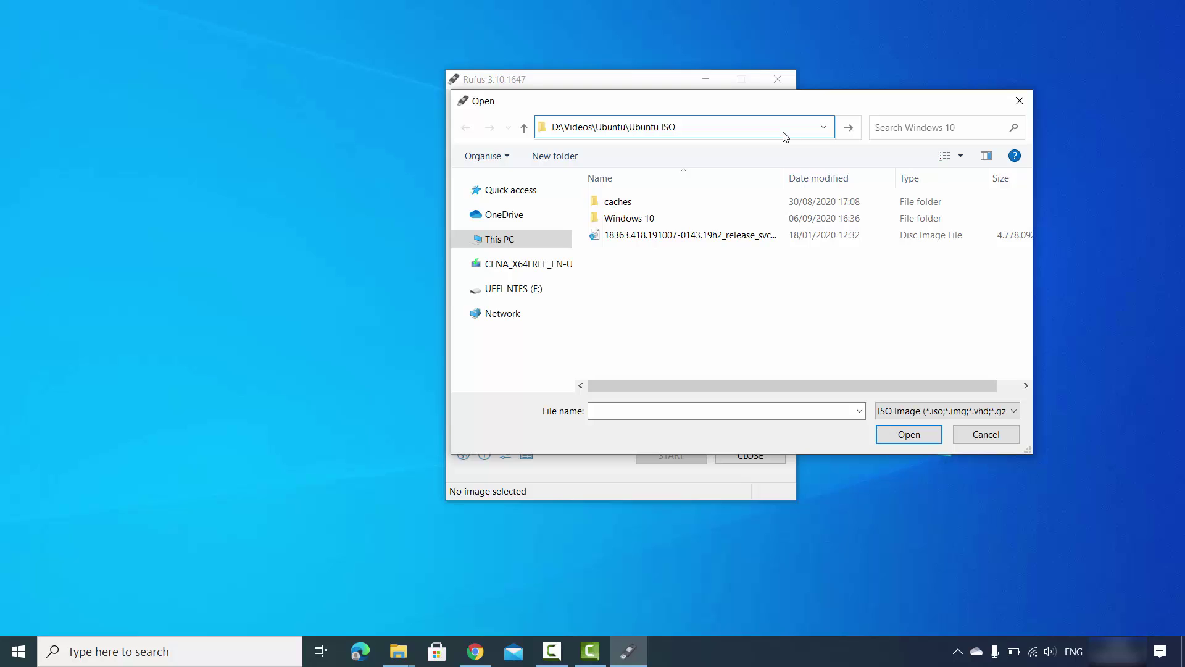
key(Return)
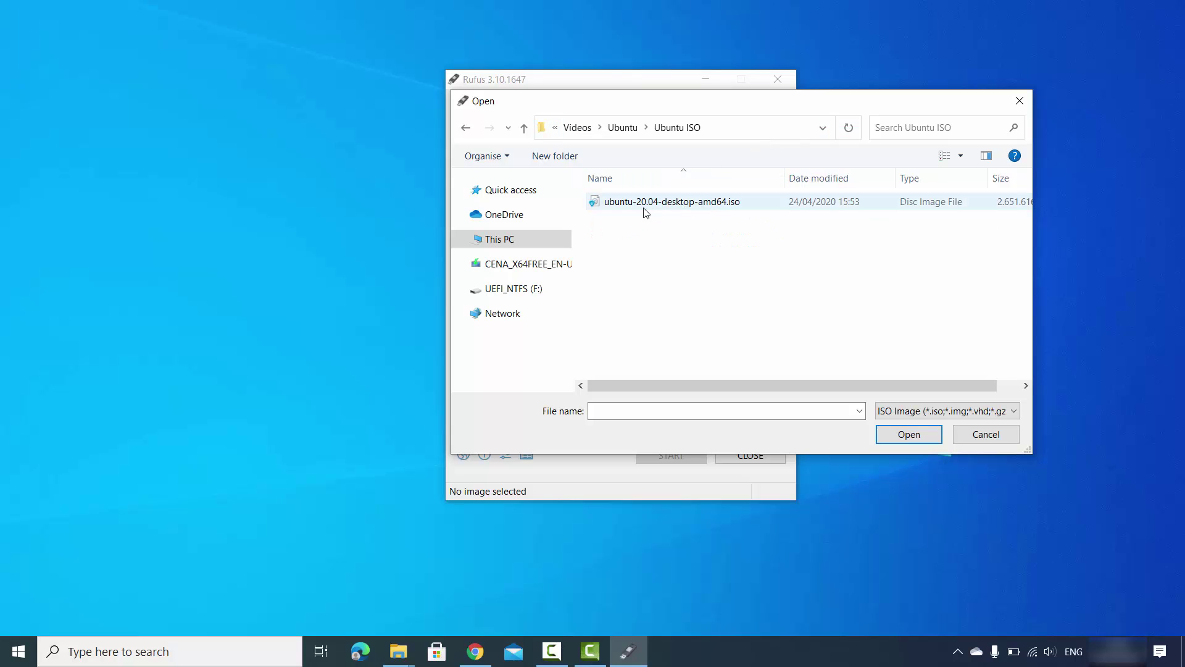
mouse_move(709, 201)
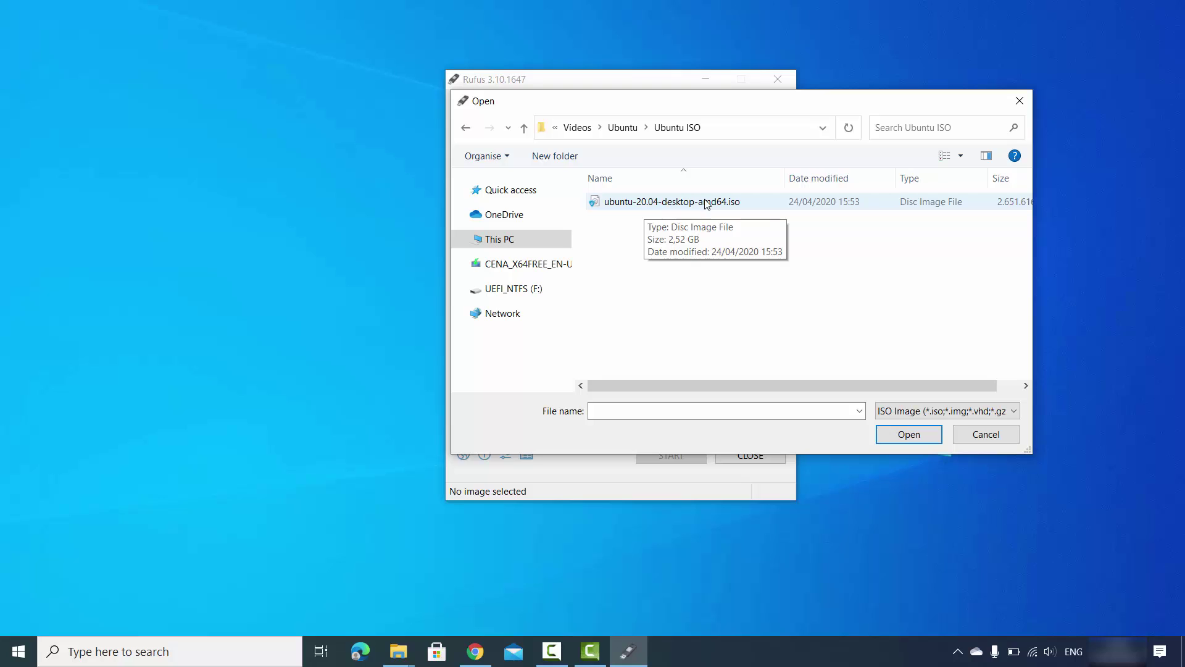
click(674, 207)
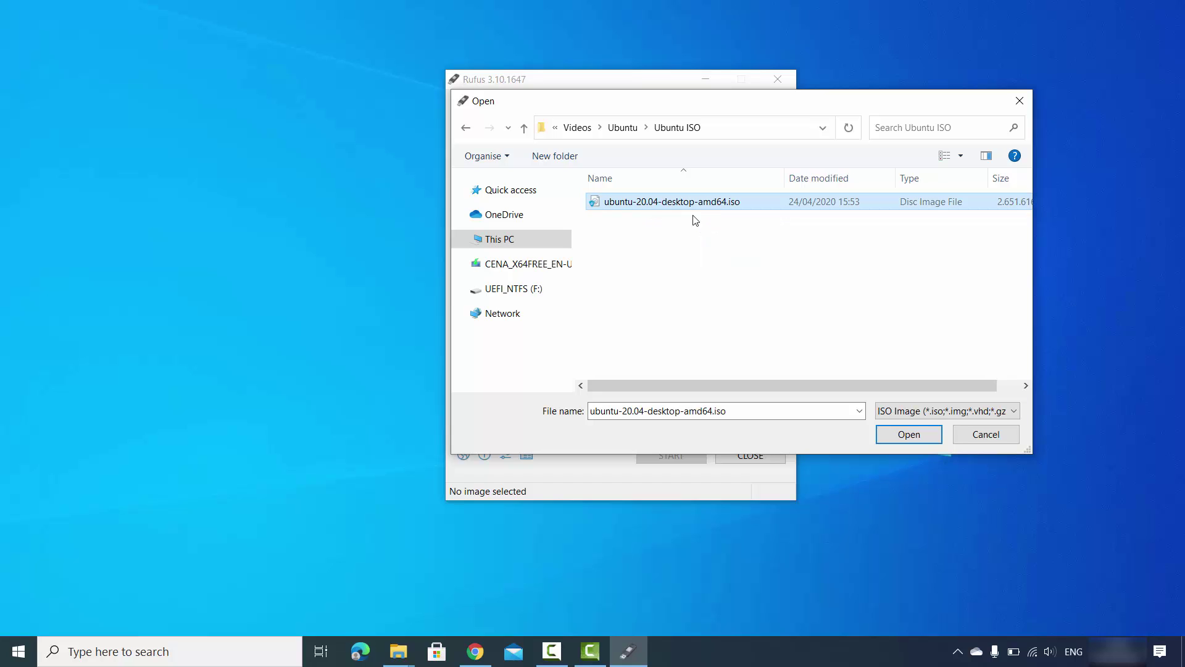
click(887, 437)
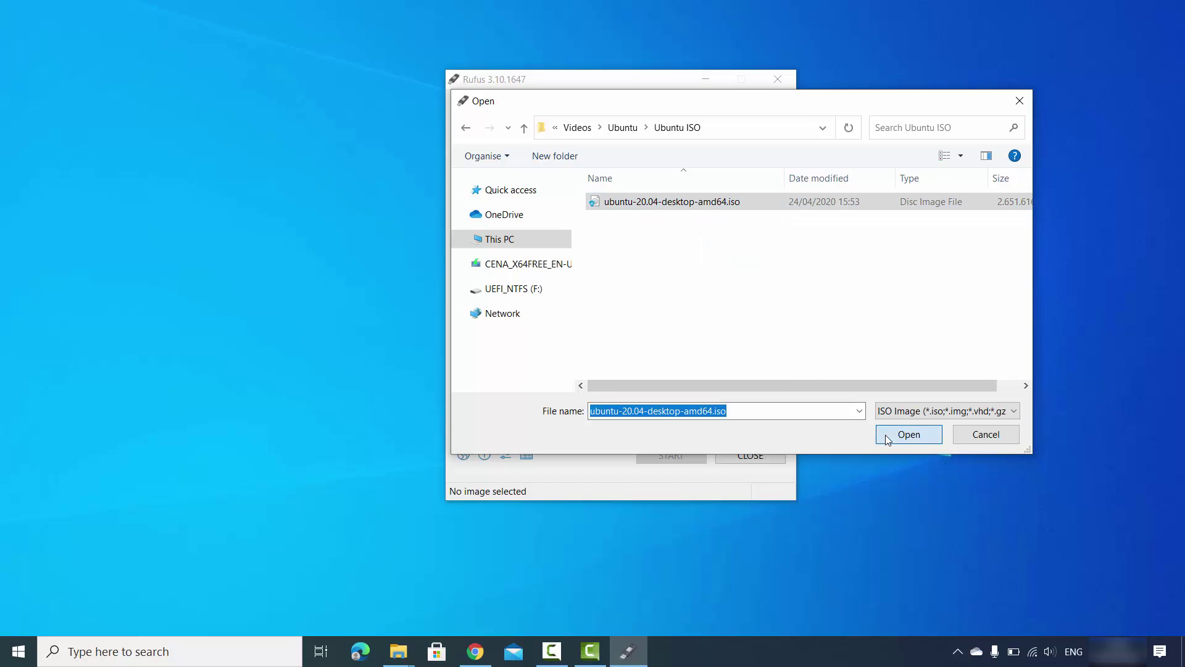
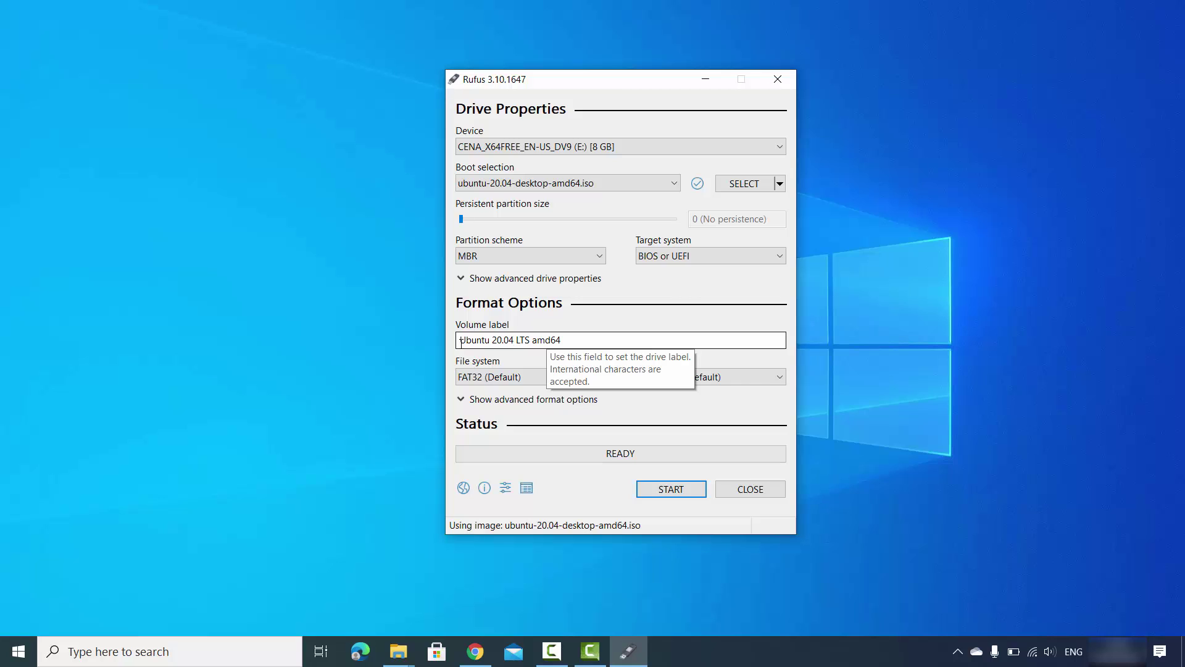
Expand Rufus's advanced format options and start the write, triggering the Syslinux download prompt.
click(565, 339)
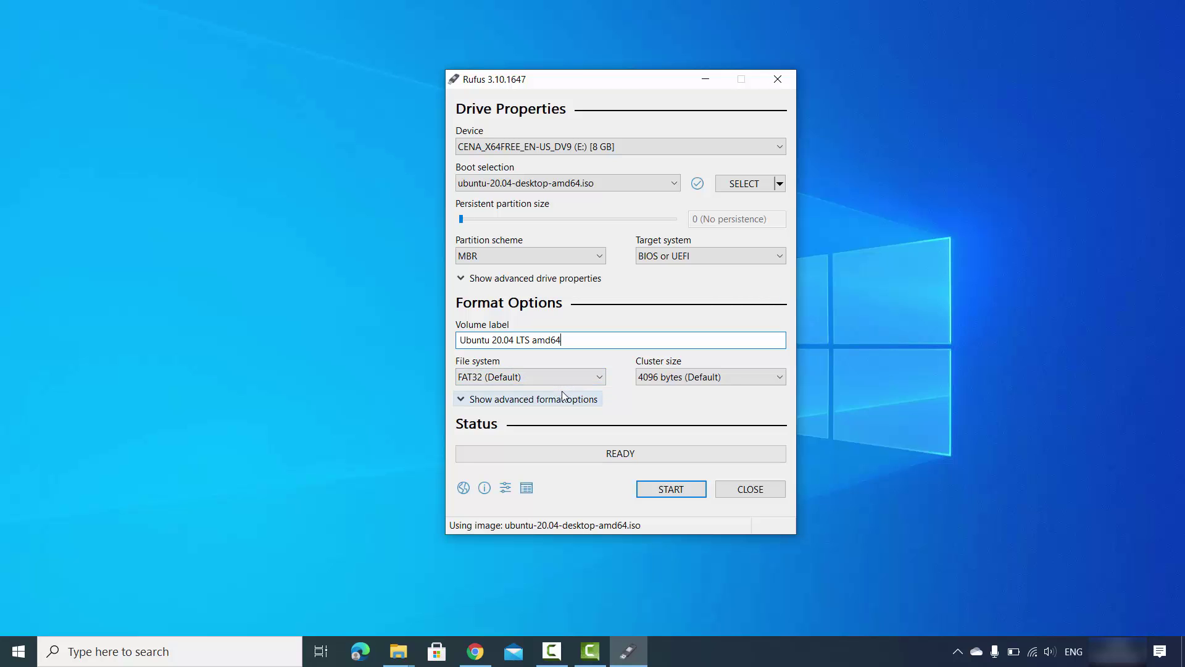
click(900, 415)
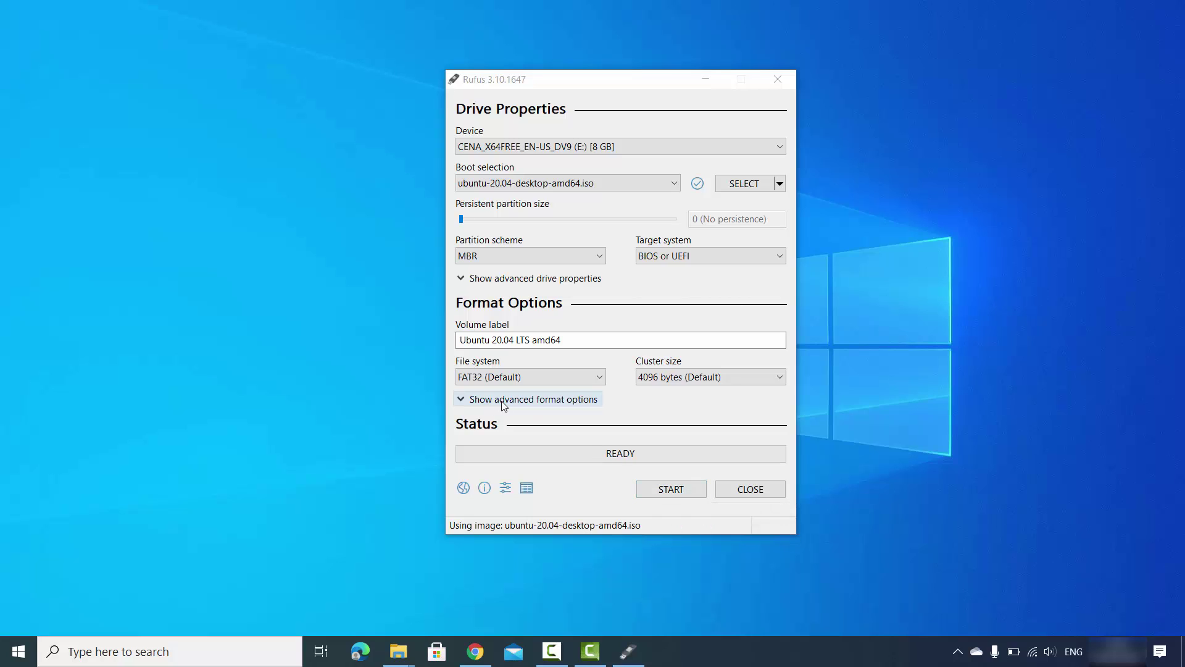
click(462, 402)
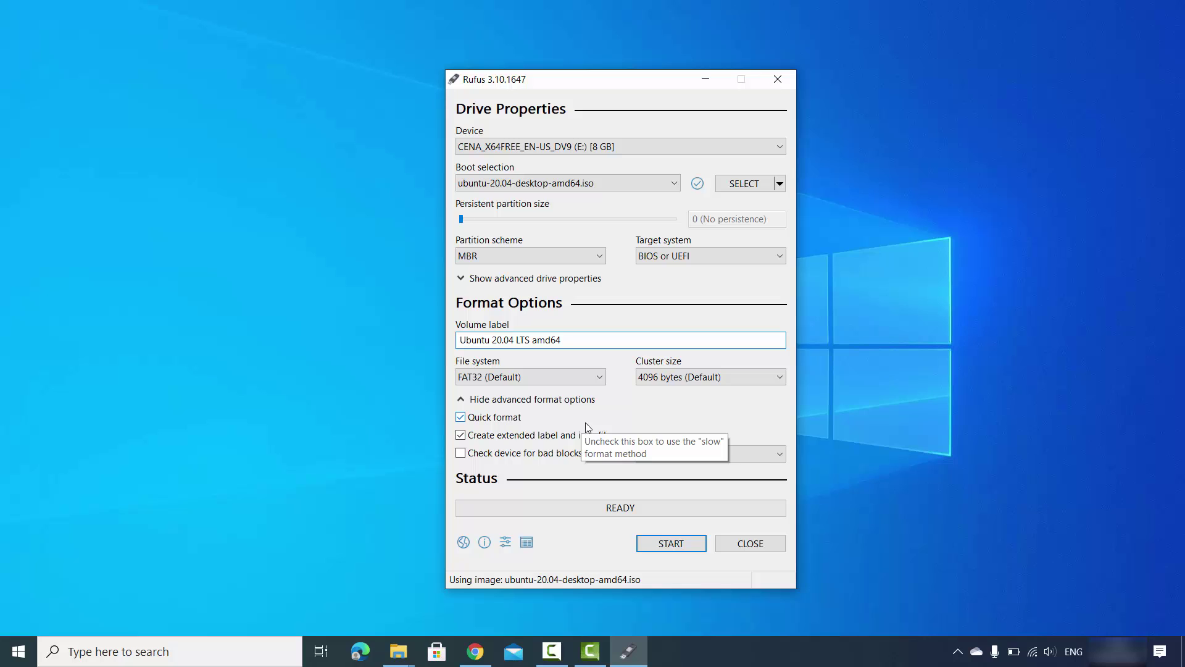
click(670, 545)
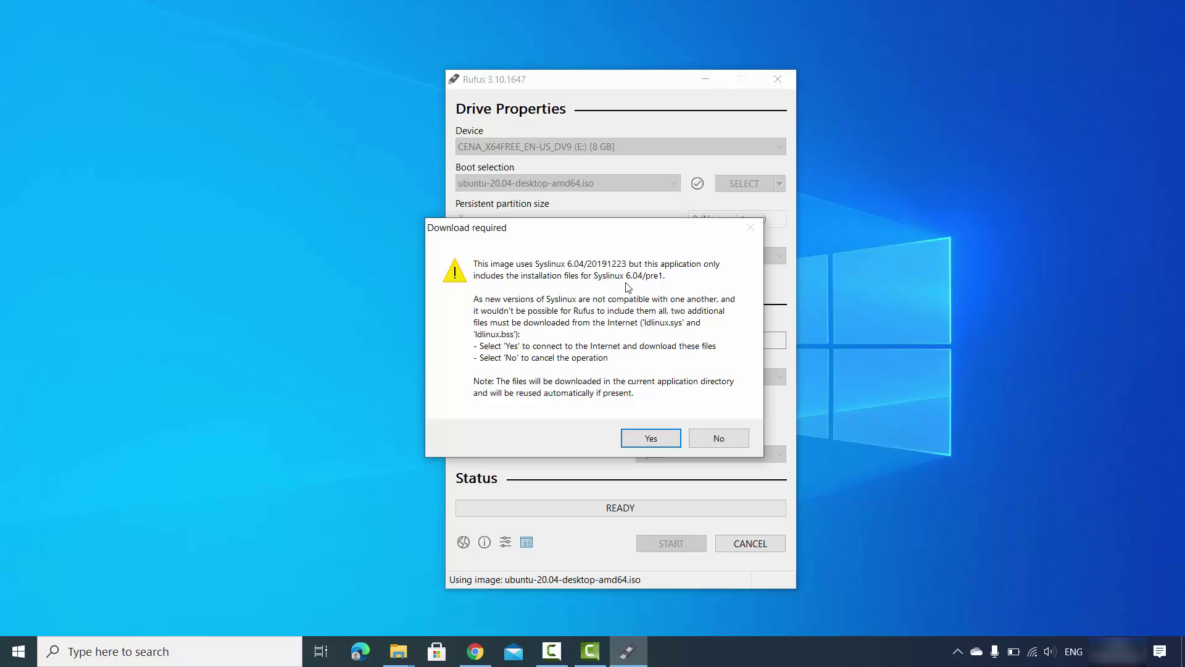
Allow the Syslinux download, write in ISO Image mode, and confirm erasing the USB drive.
click(642, 438)
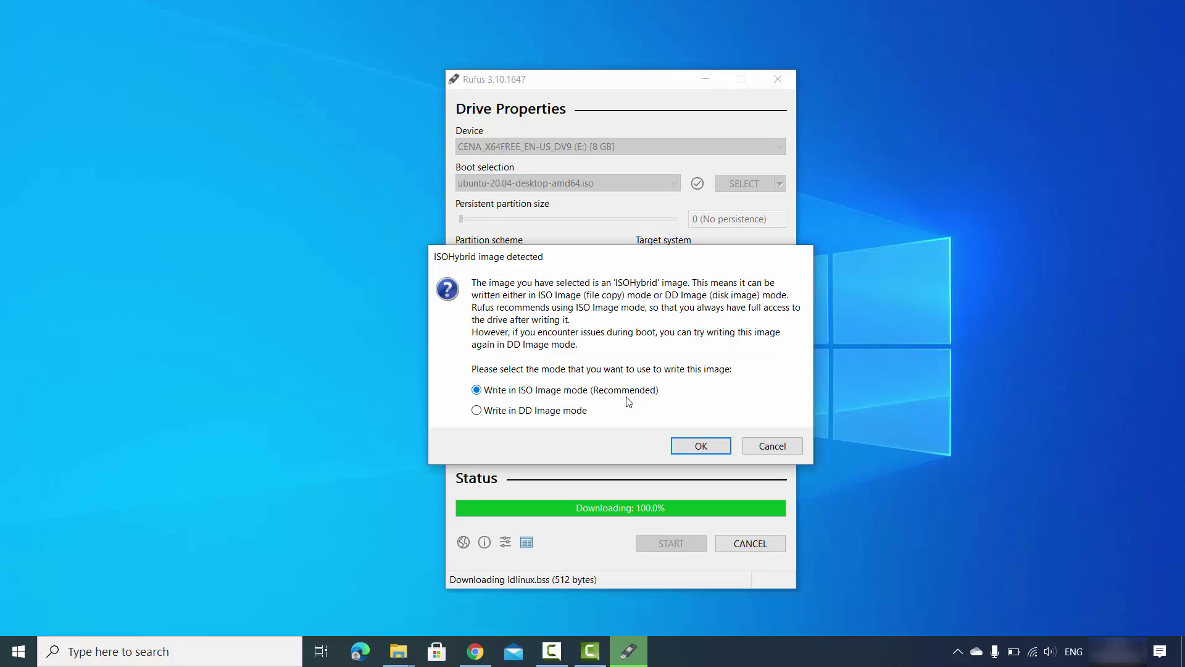
click(699, 446)
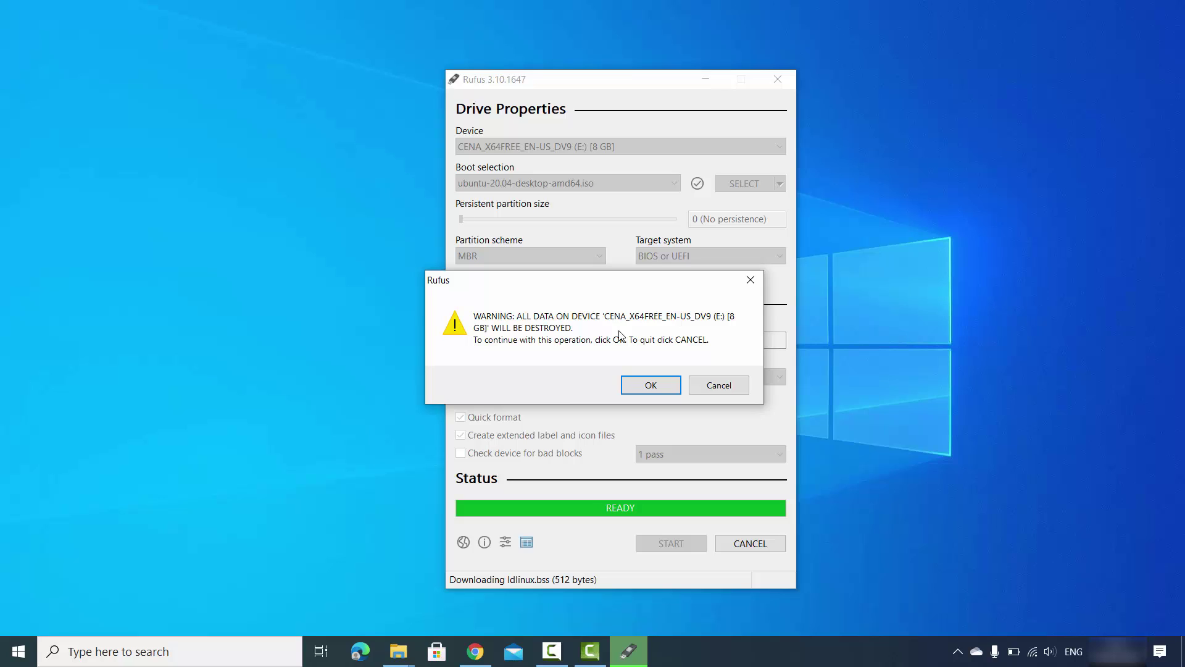
click(654, 384)
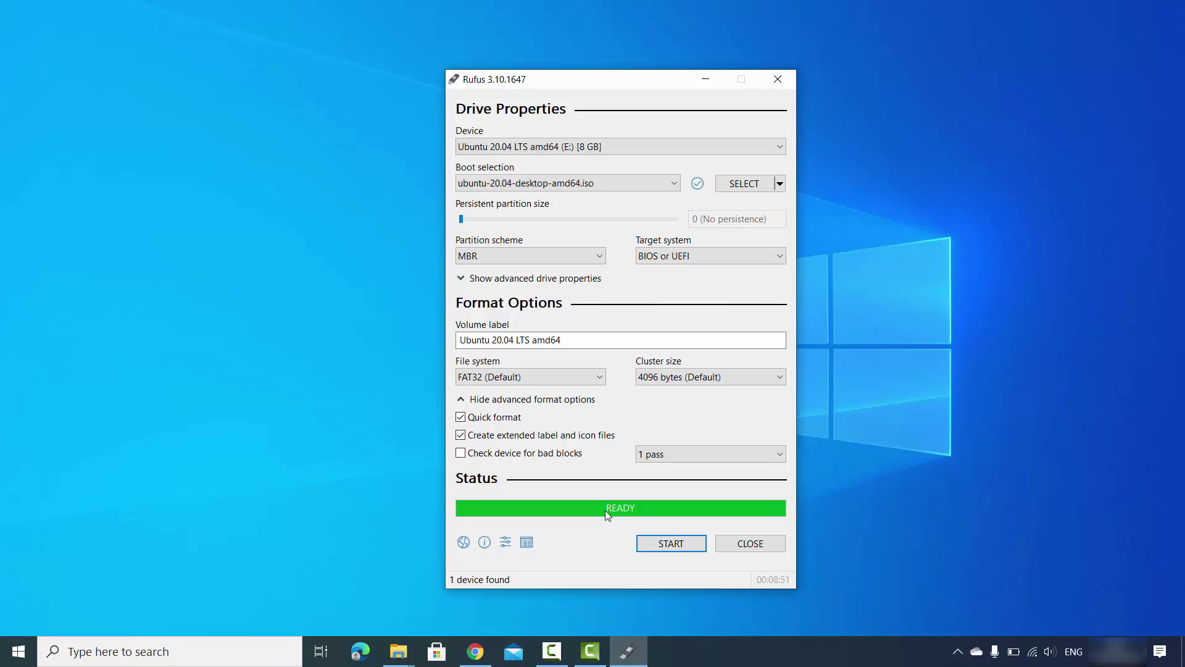
Open the Ubuntu ISO window in File Explorer and view the UBUNTU 20_0 (E:) drive under This PC.
click(399, 651)
click(356, 594)
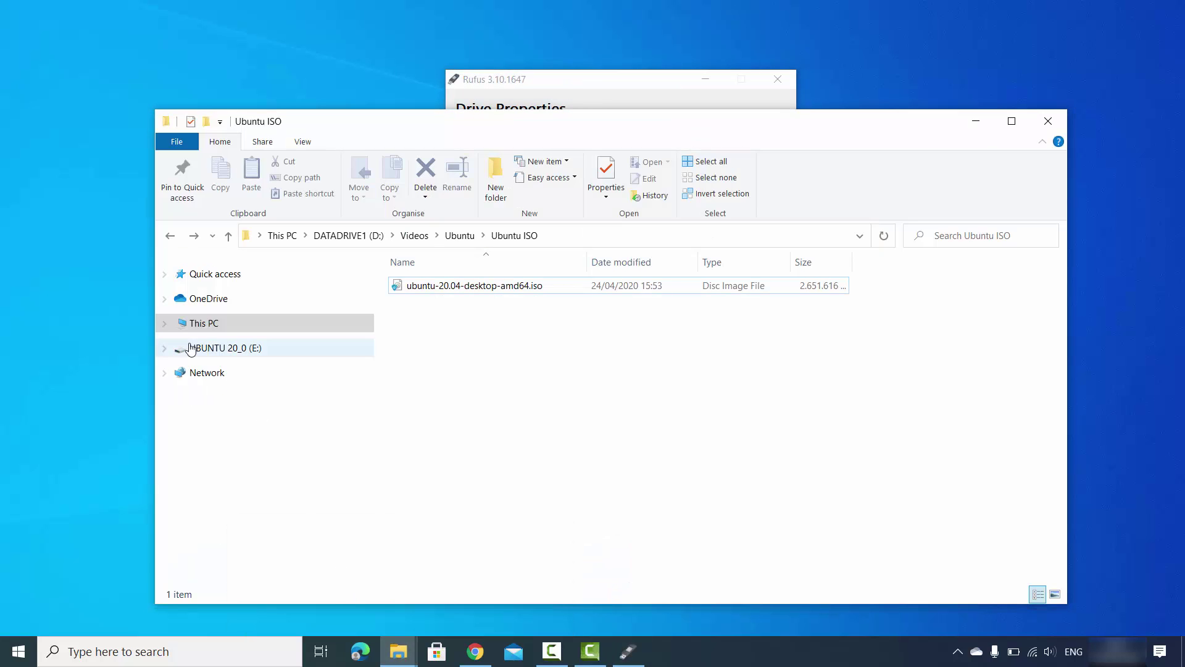
click(221, 324)
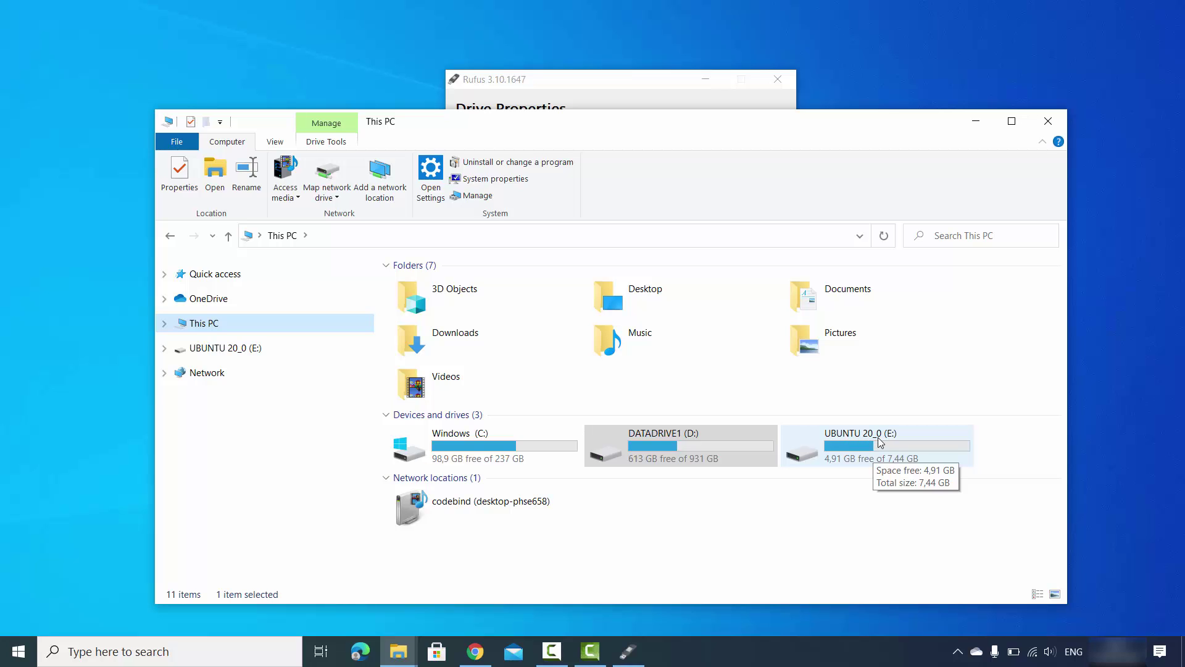
click(879, 494)
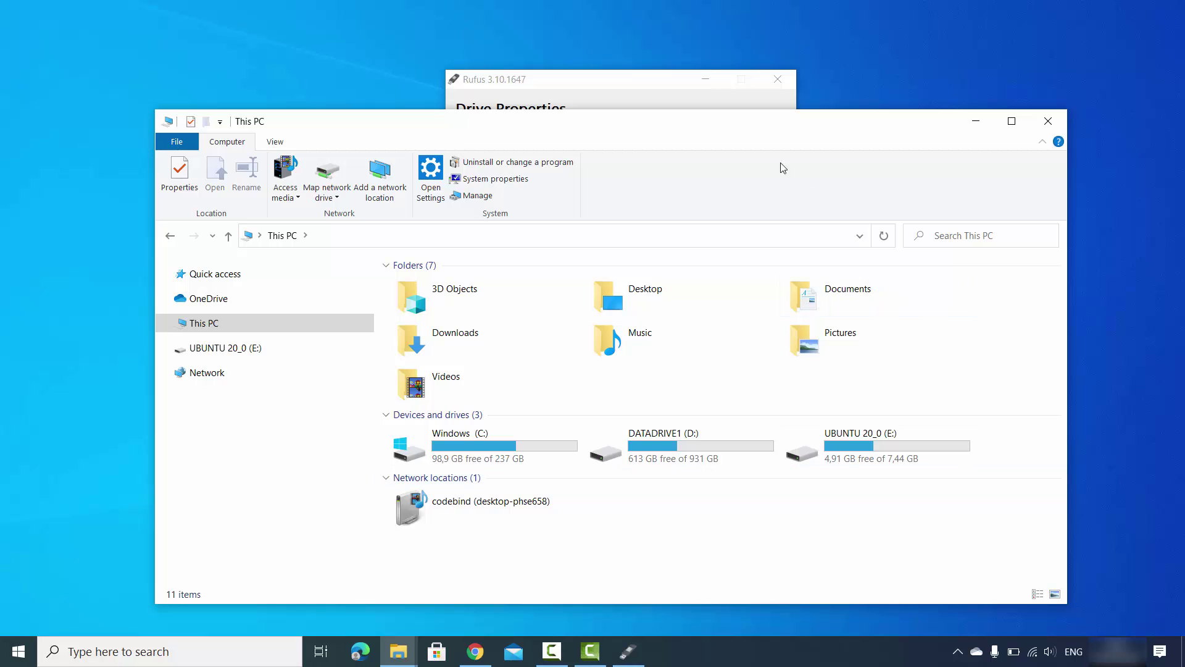
click(850, 83)
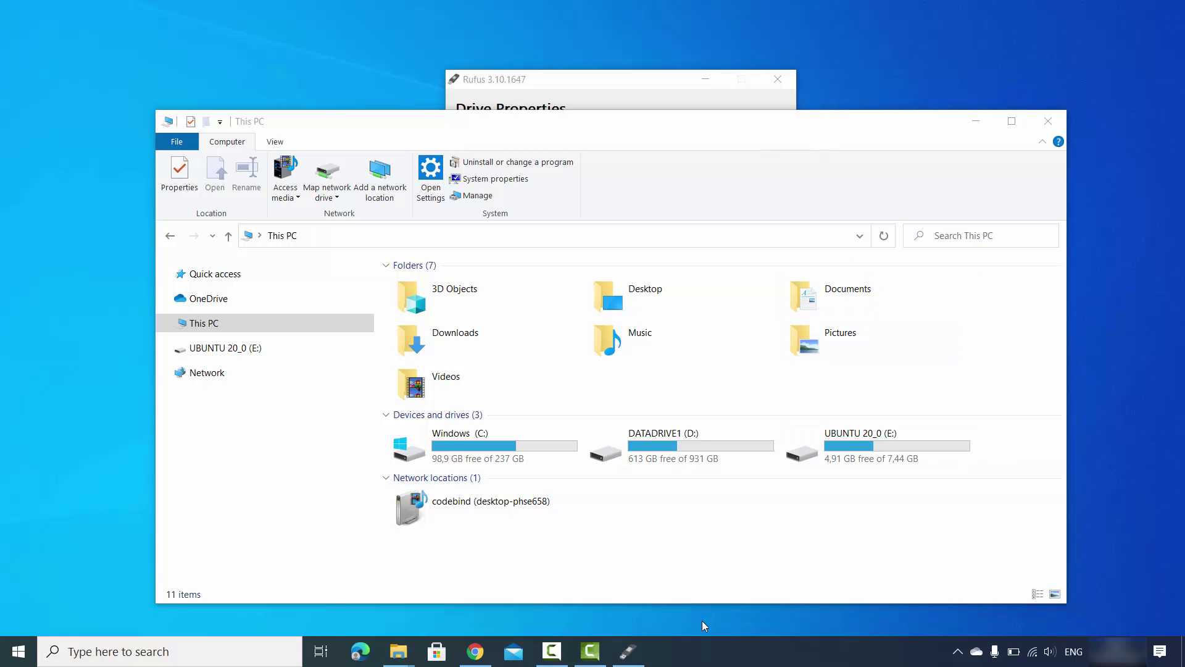
click(701, 584)
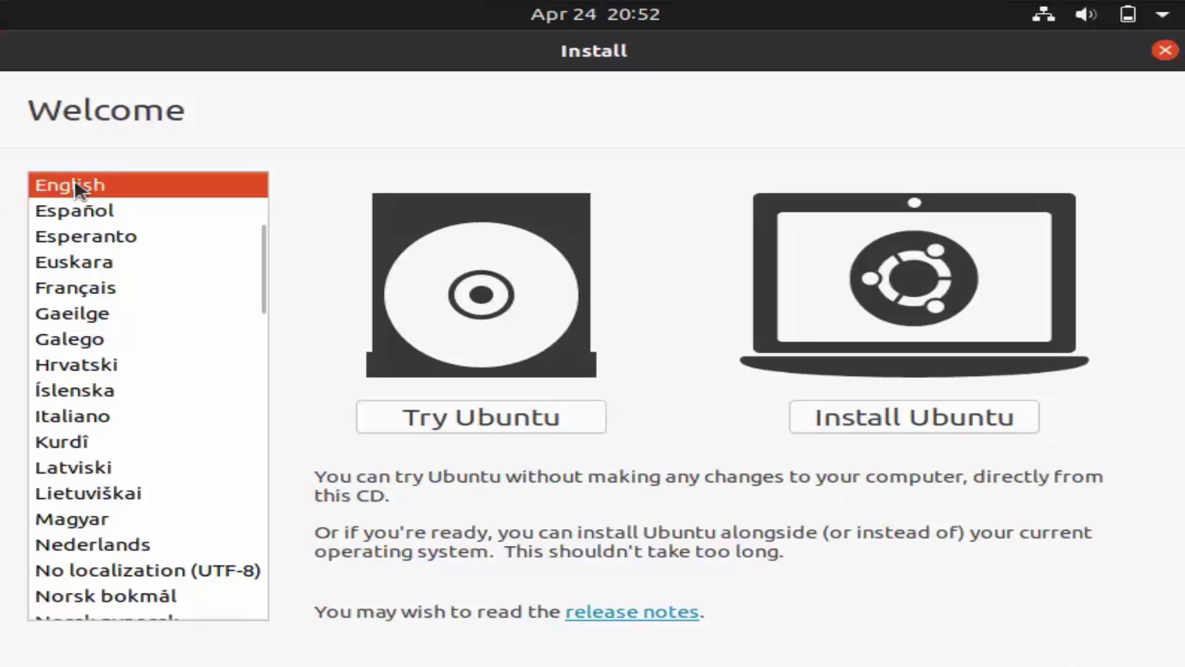
Begin Install Ubuntu, pick the German keyboard layout, try it in the test field, and continue.
click(889, 422)
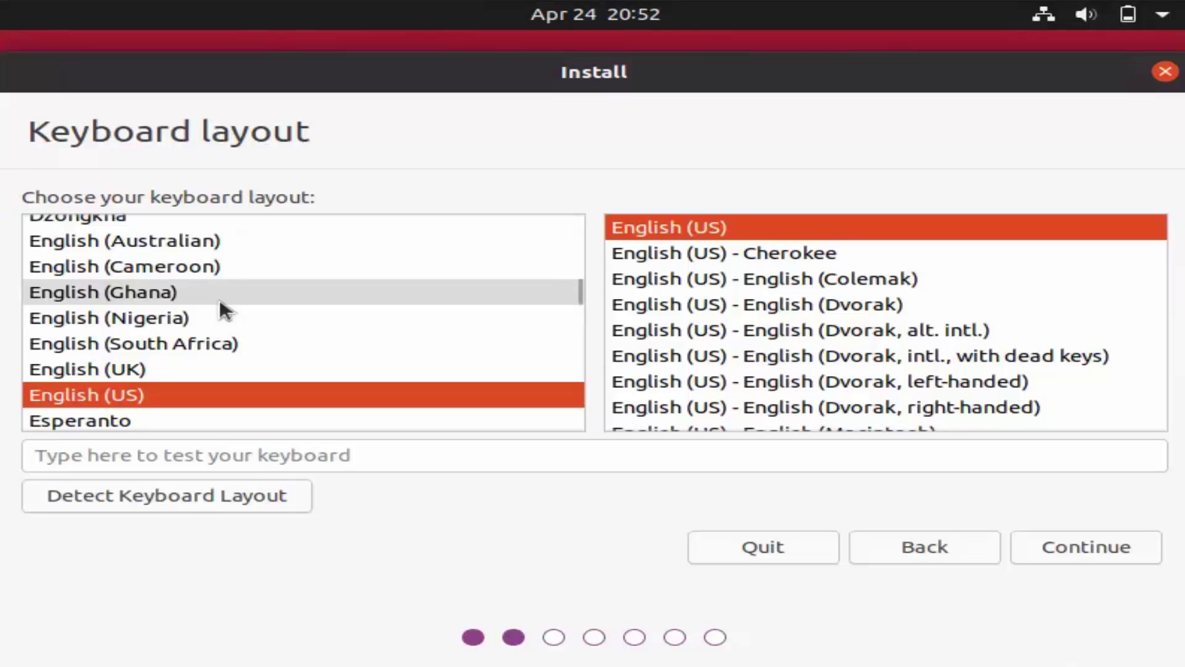
click(575, 286)
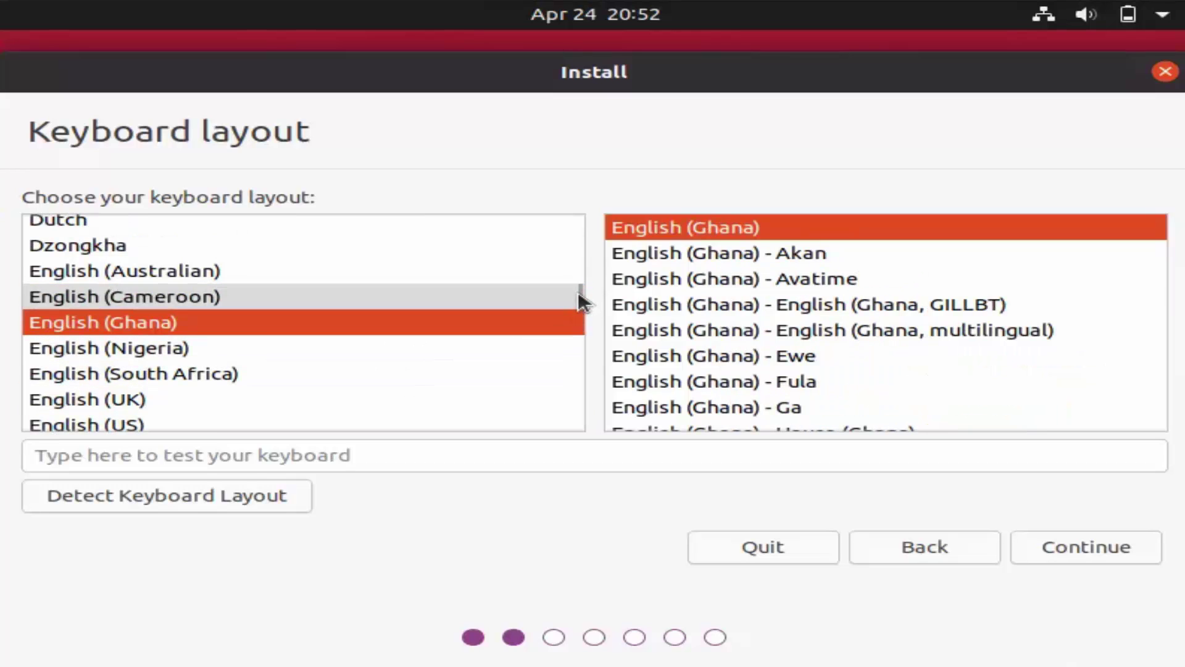
click(219, 370)
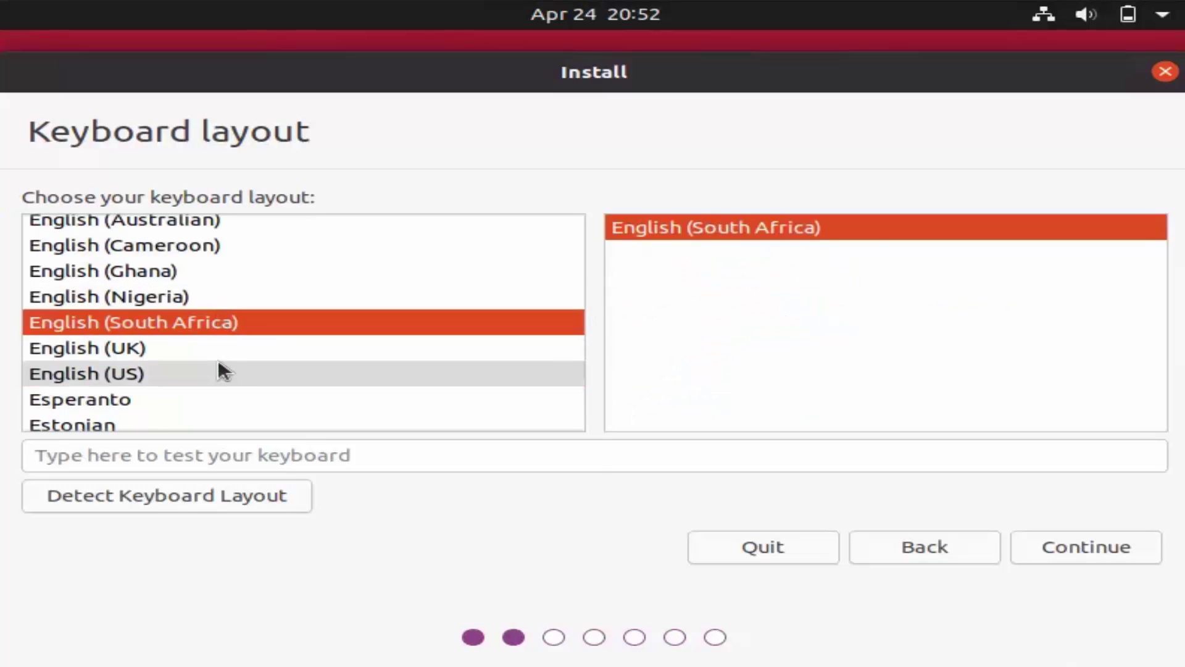
text(g)
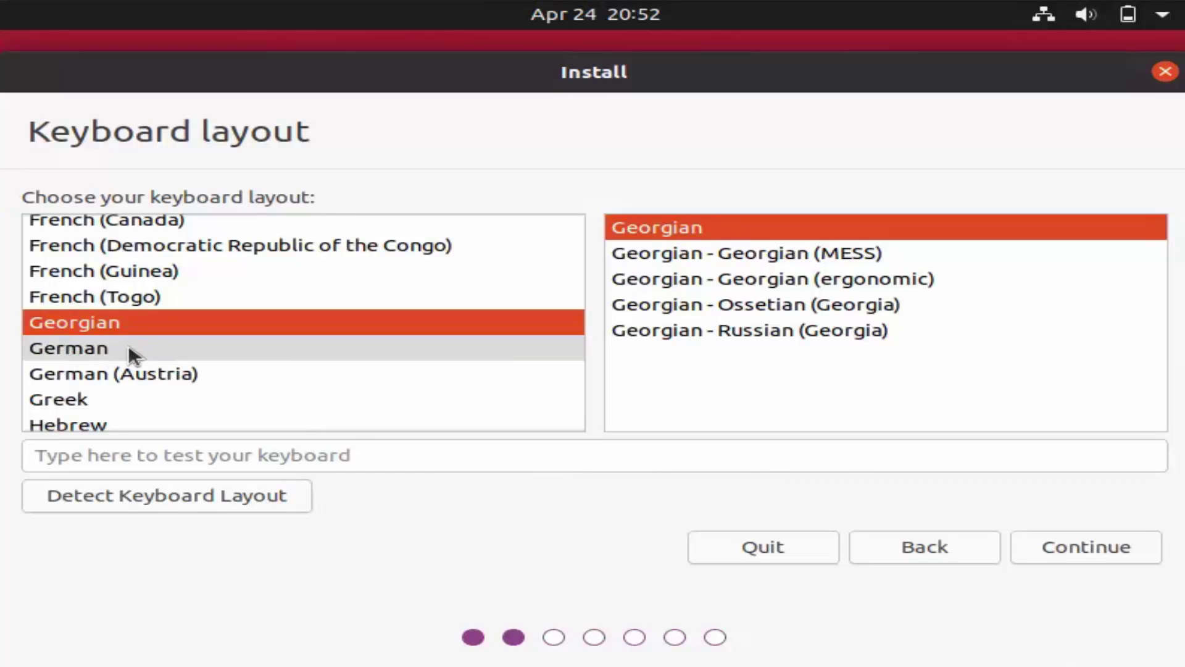
click(102, 348)
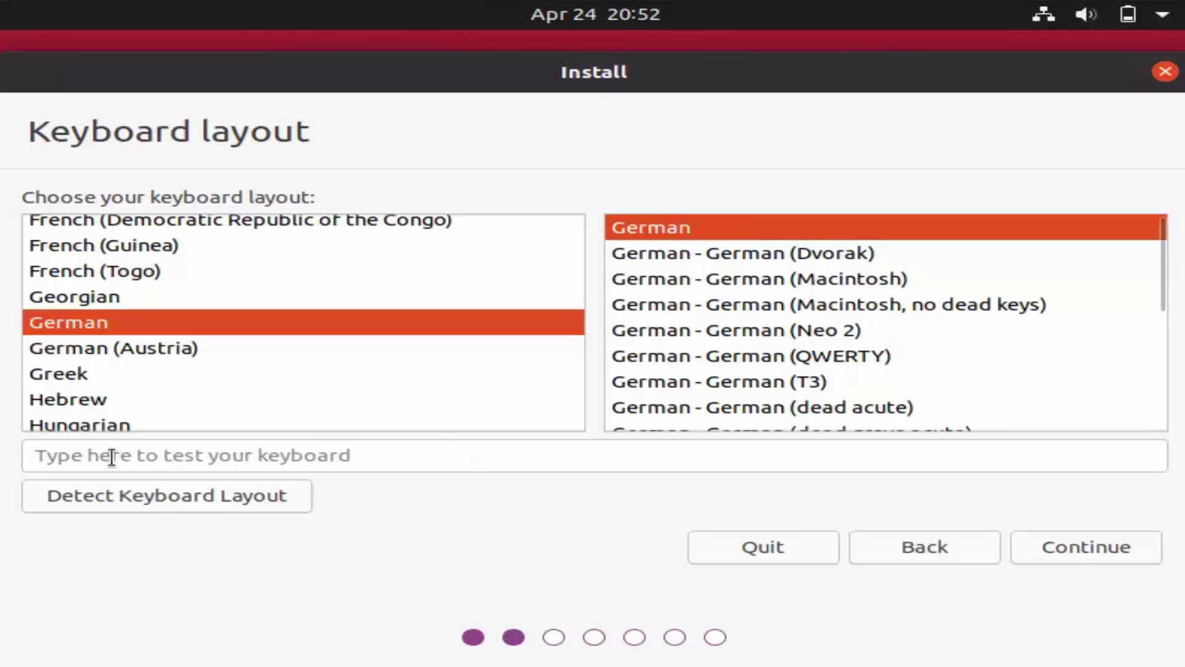
click(243, 457)
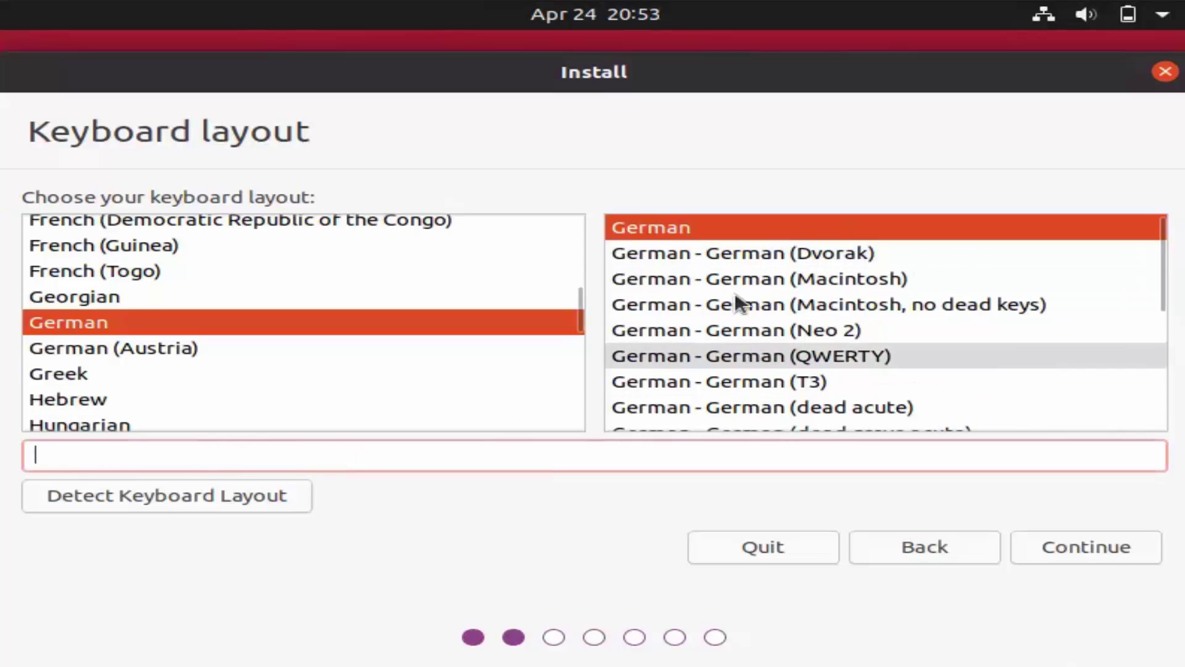
click(1068, 544)
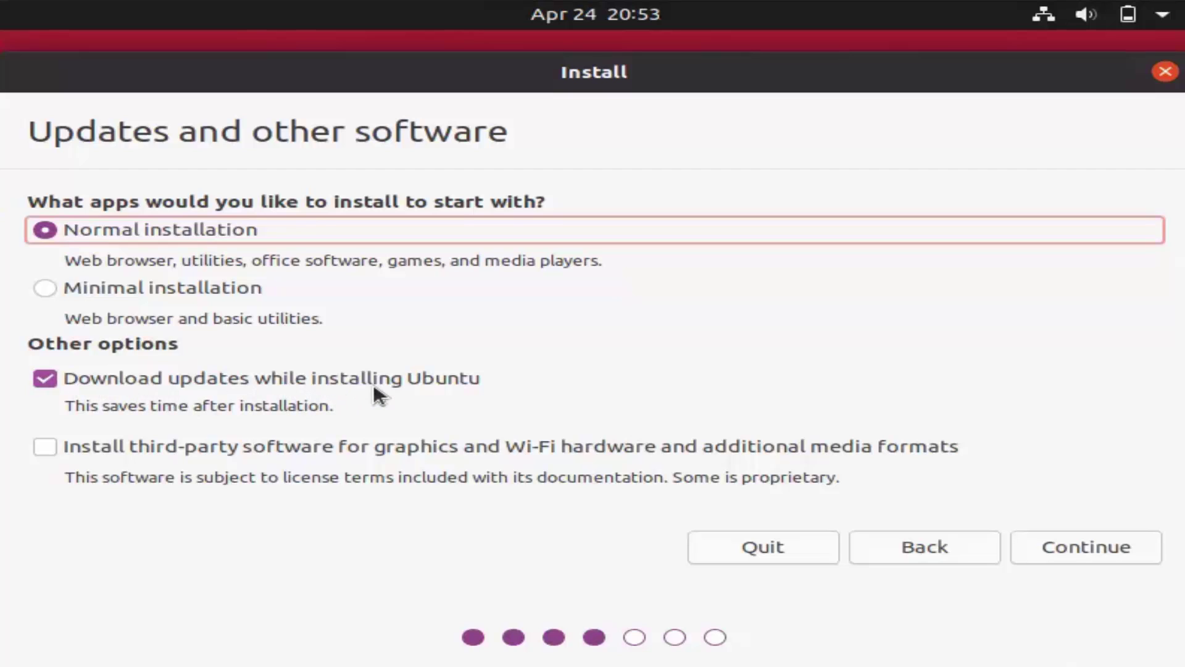
Add third-party graphics and Wi-Fi software to the Normal installation and continue.
click(49, 446)
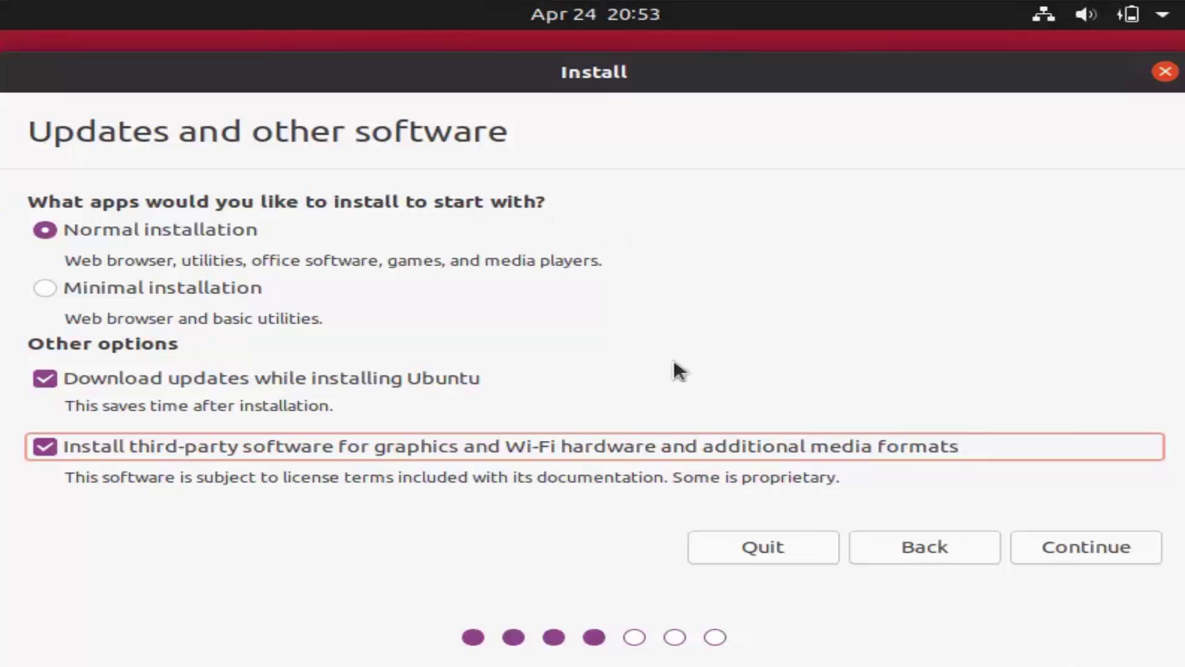
click(1061, 549)
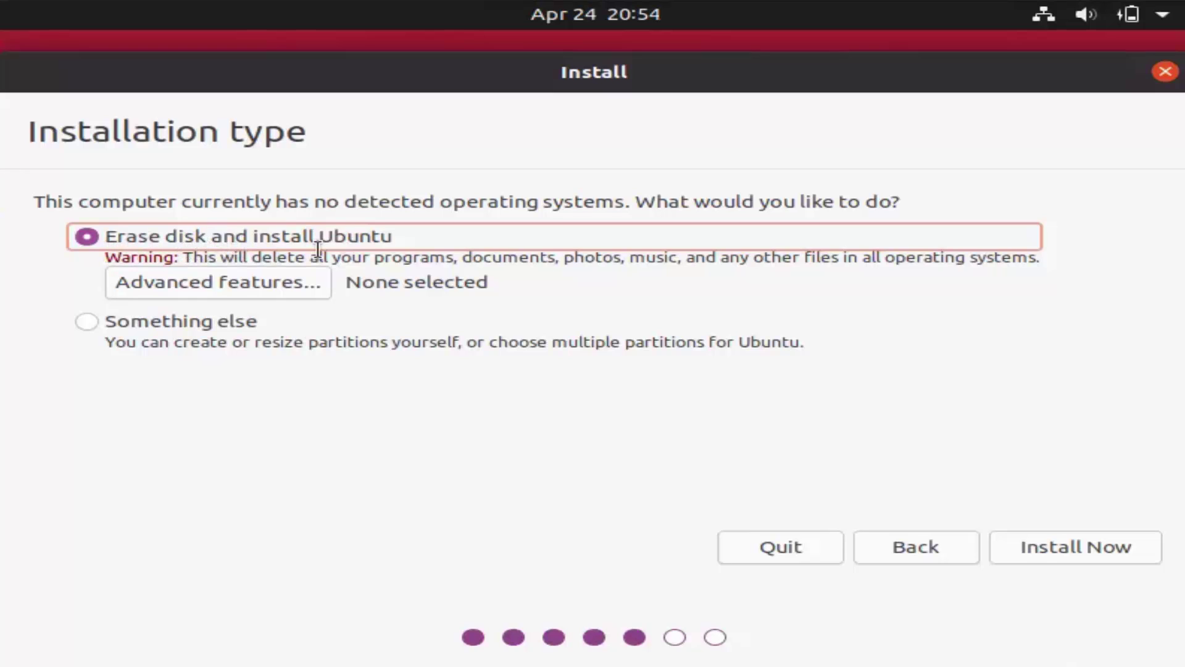
Install with the disk erased, write the partition changes, and accept Berlin as the location.
click(1075, 547)
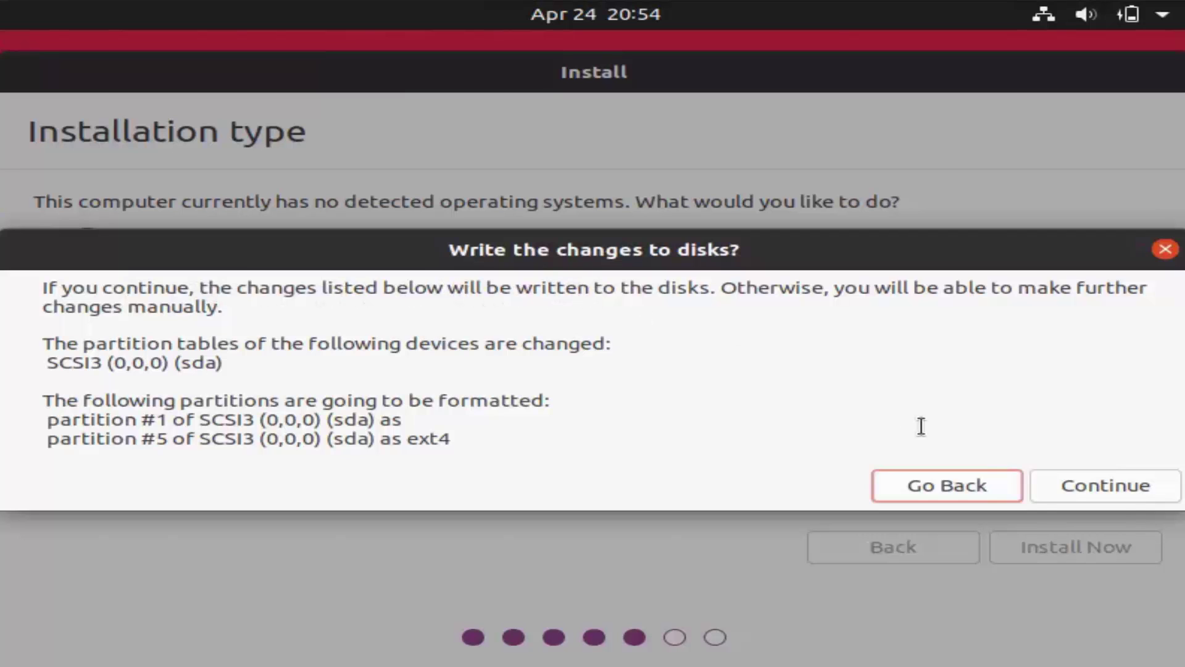
click(1131, 485)
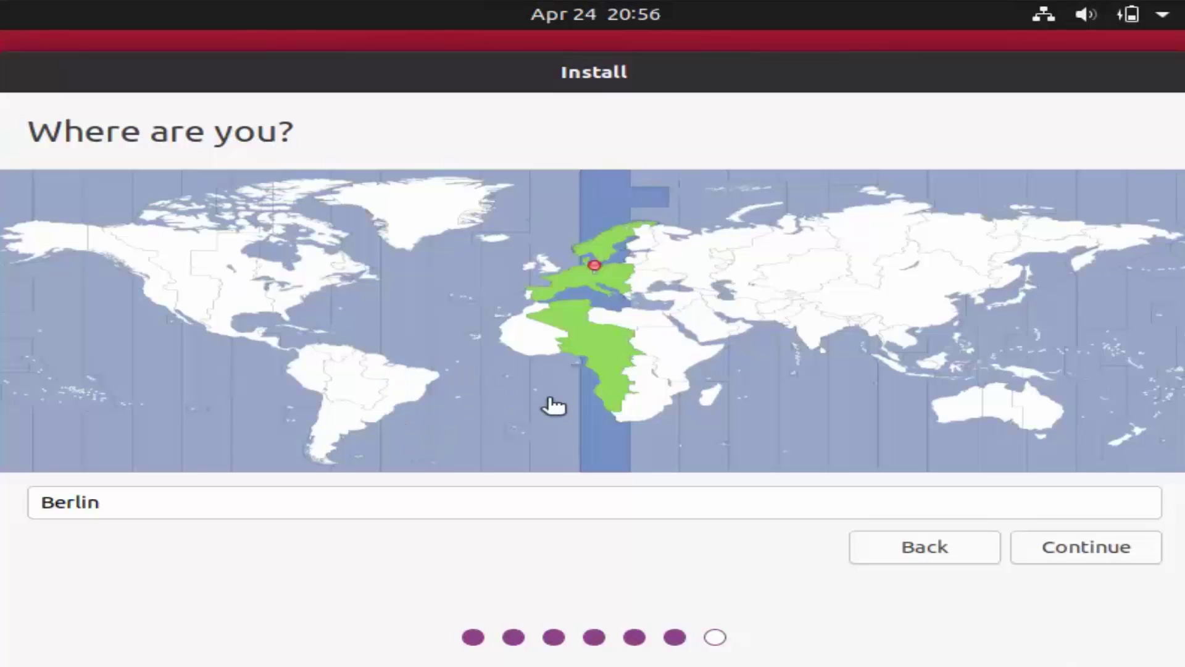
click(1061, 547)
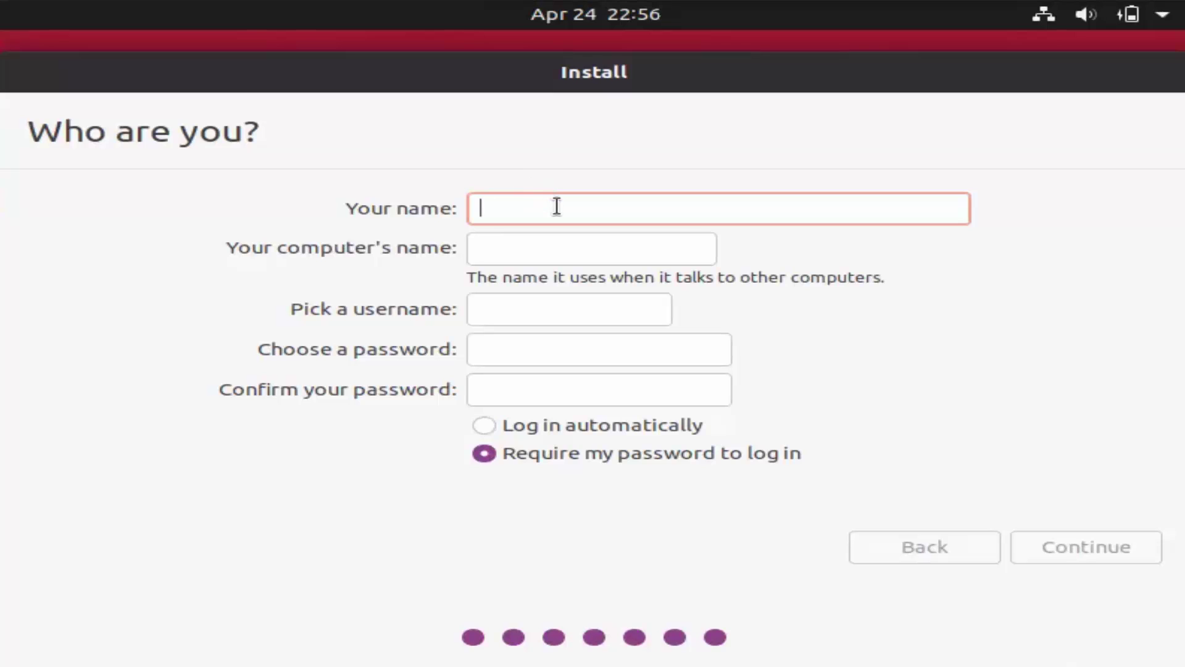
Enter the user's name and delete the '-VirtualBox' suffix from the computer name.
text(codebind)
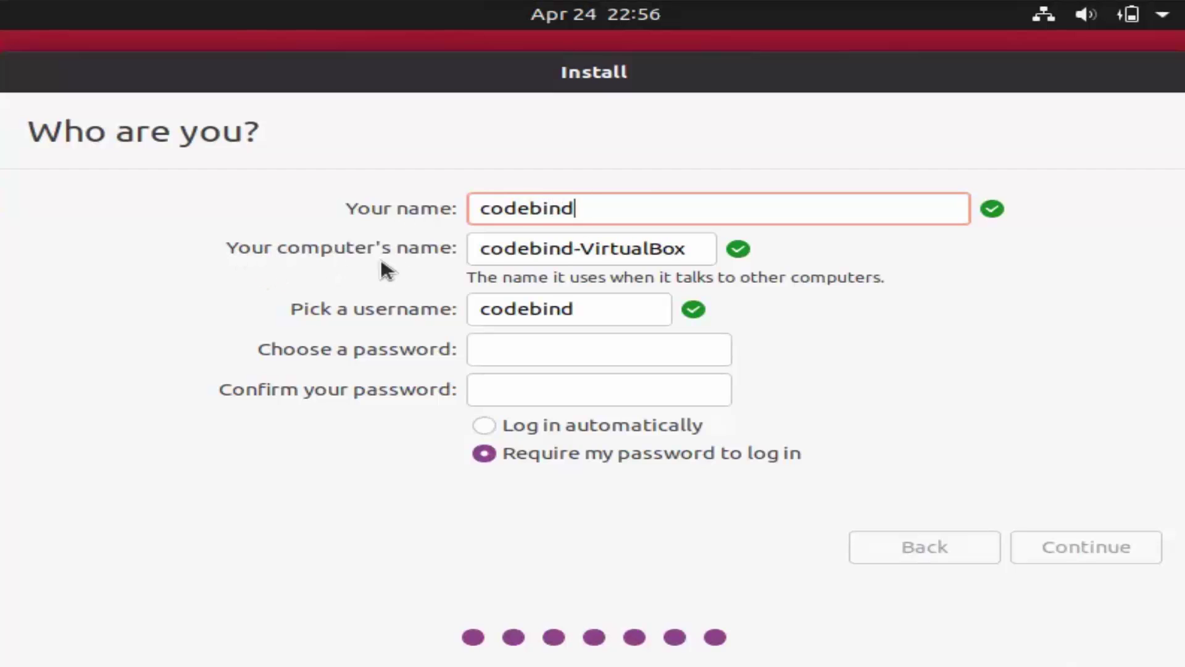
double_click(615, 249)
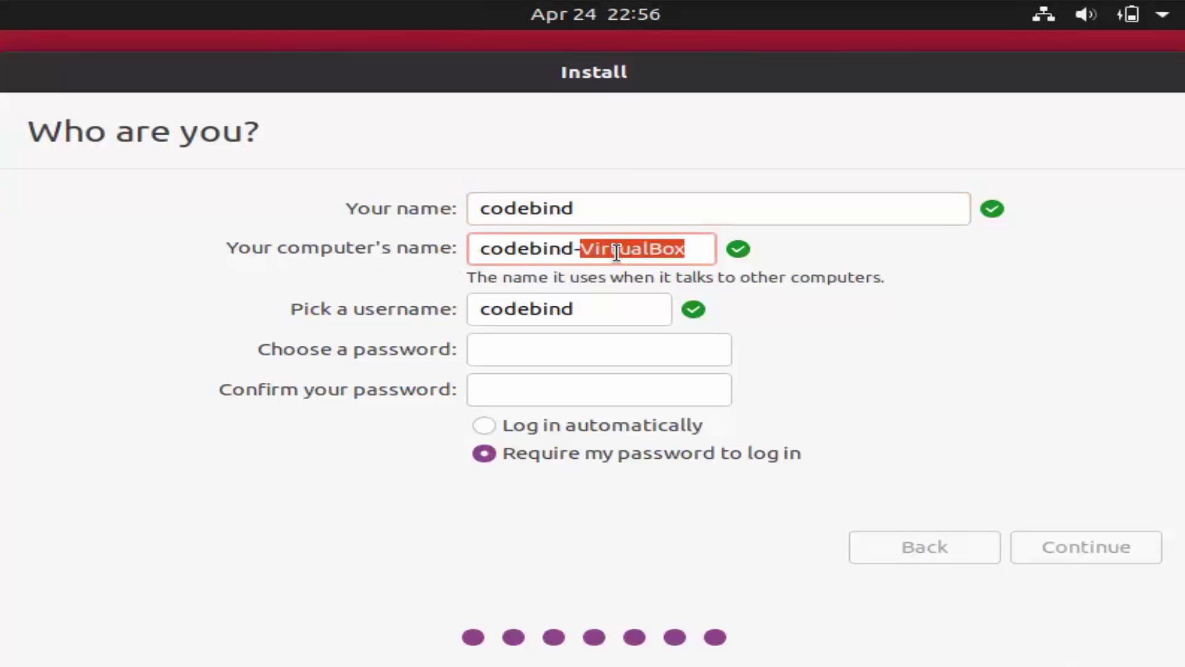
key(BackSpace)
key(BackSpace)
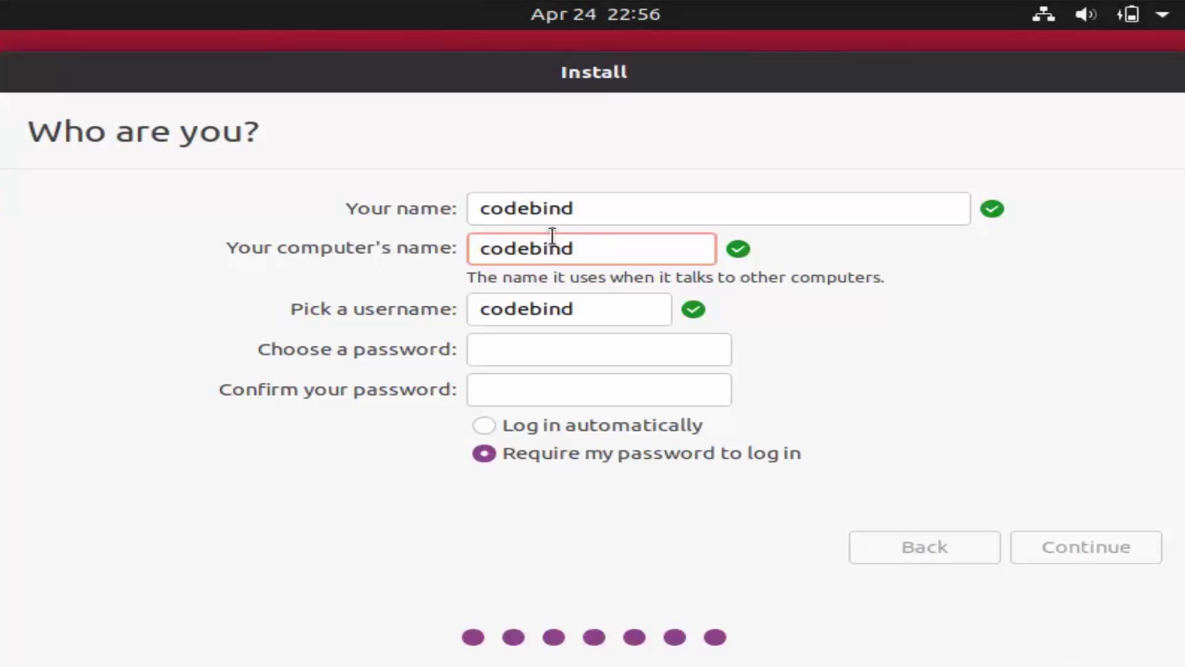
Enter the account password and type it again to confirm.
click(584, 307)
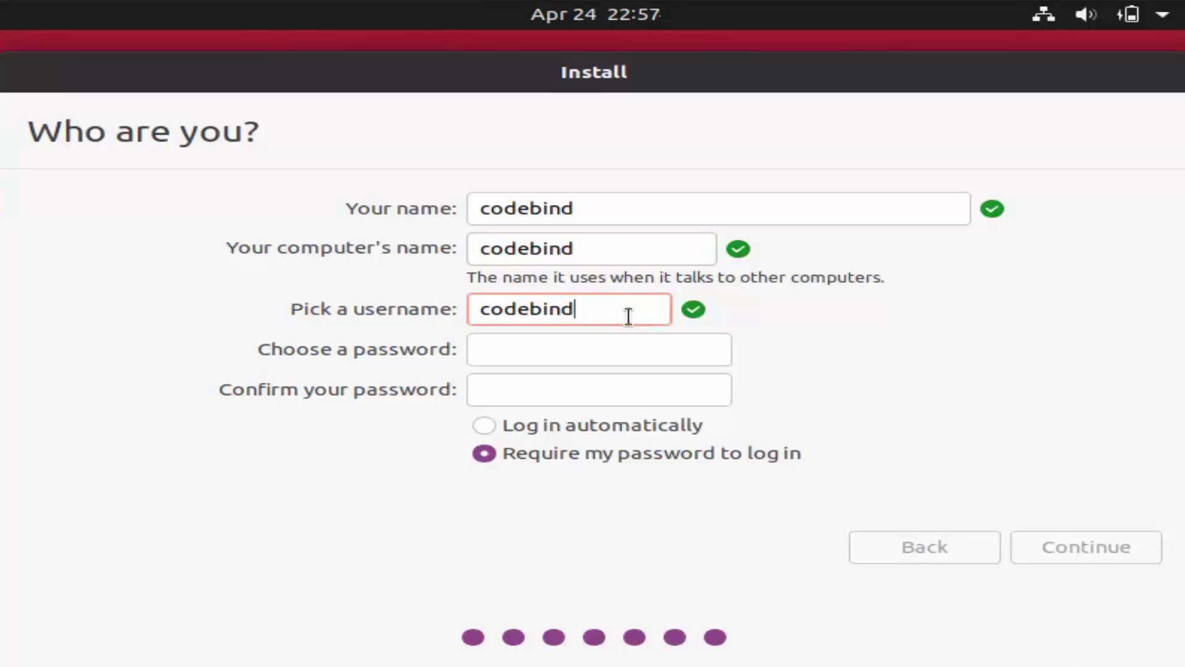
click(608, 348)
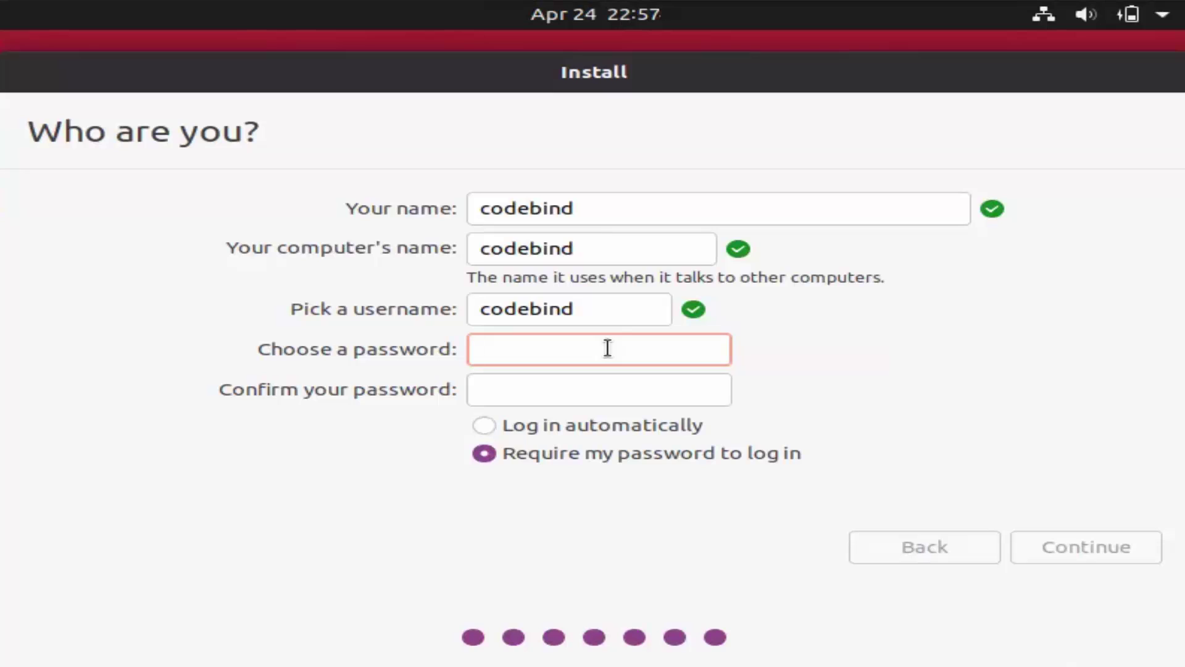
text(•••••••)
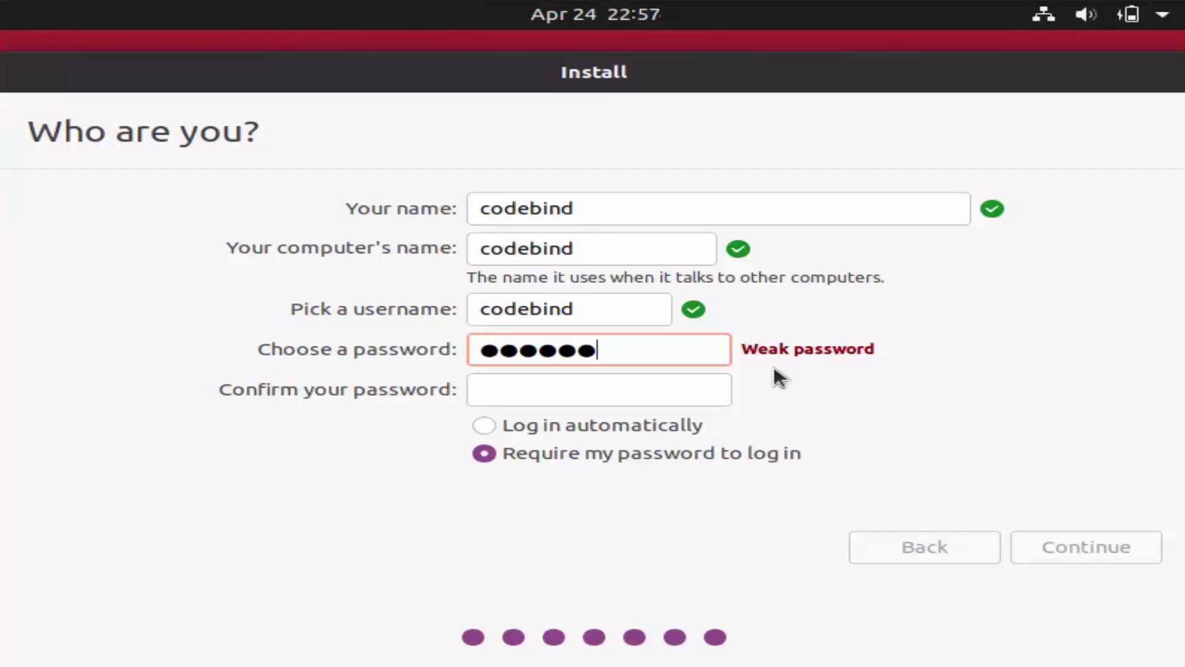
click(650, 391)
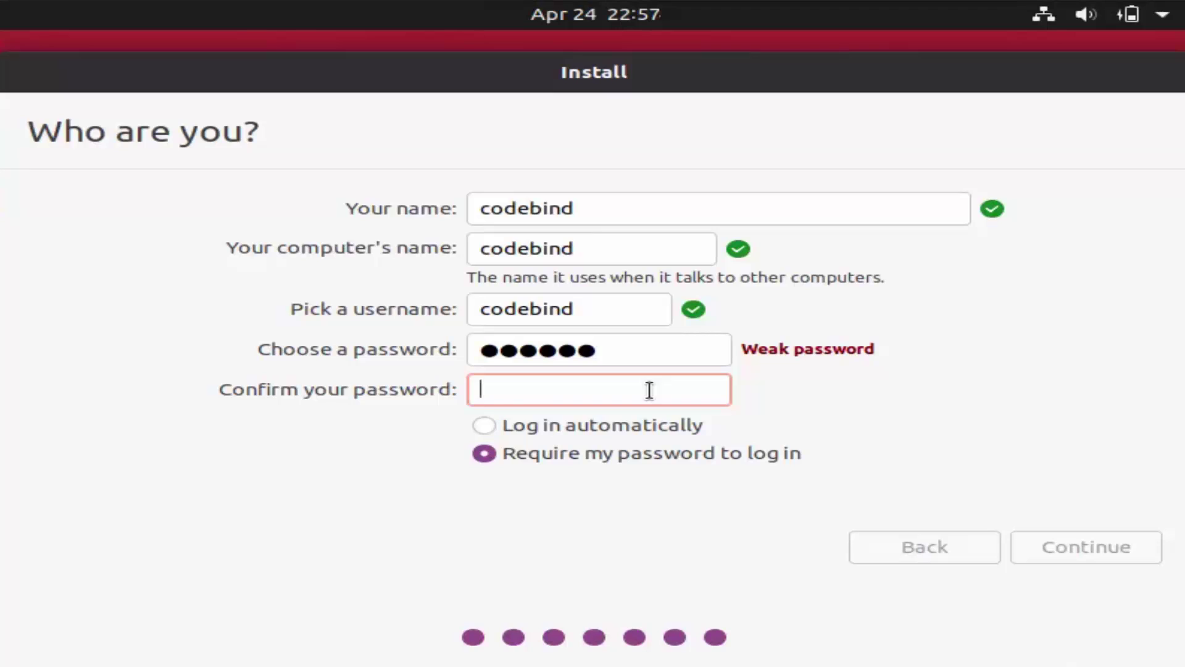
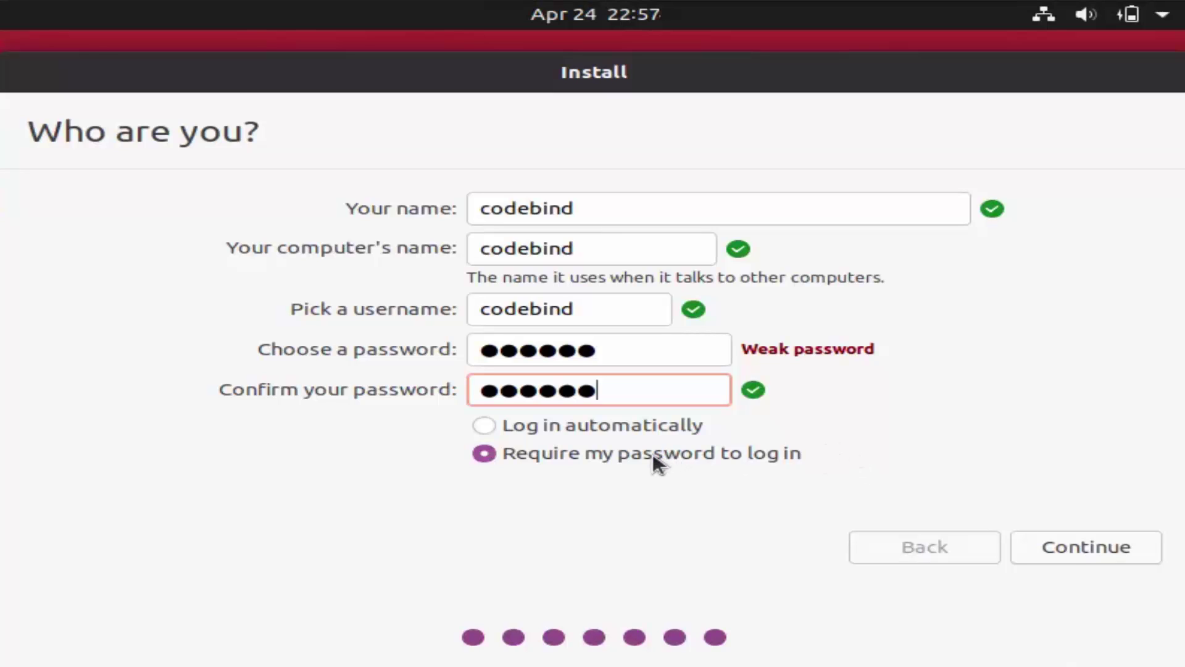
Begin the installation with the entered account details and choose Restart Now when it completes.
click(1068, 546)
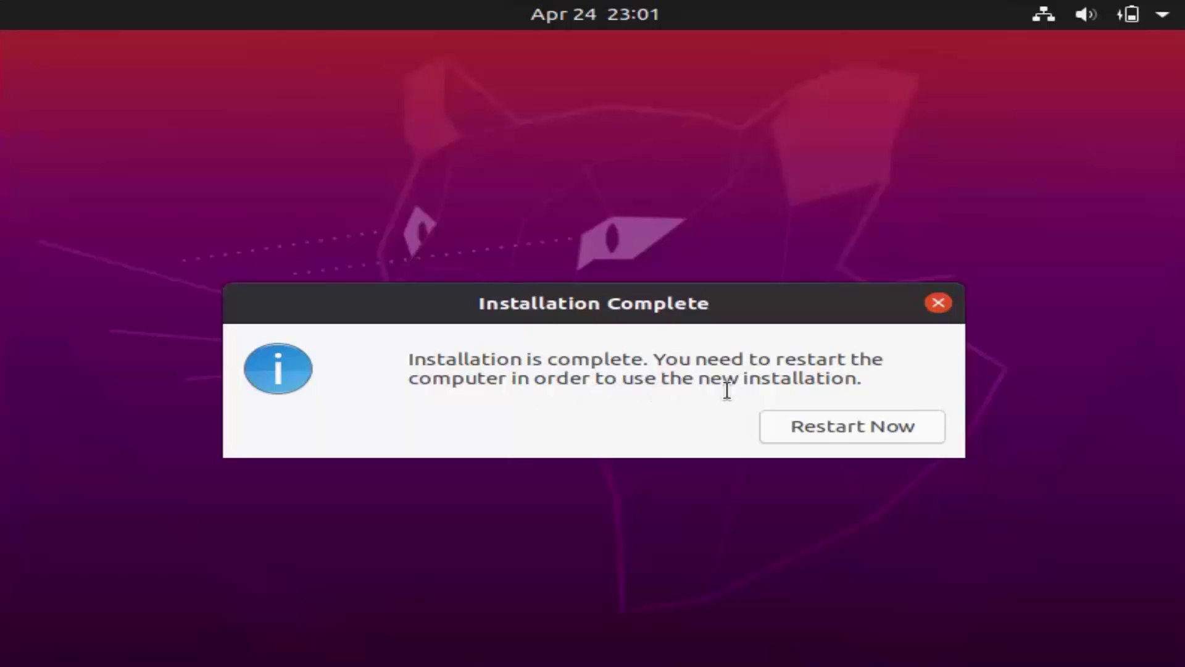
click(831, 423)
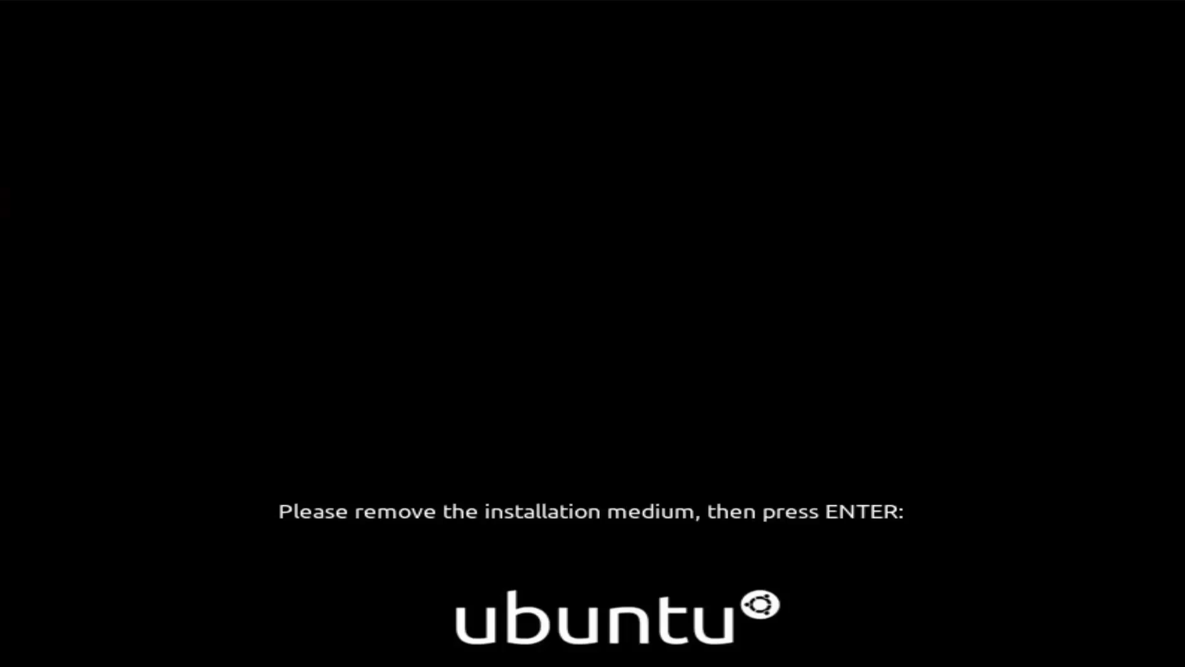
Continue booting past the remove-medium prompt and sign in to the user account with its password.
key(Return)
click(1122, 26)
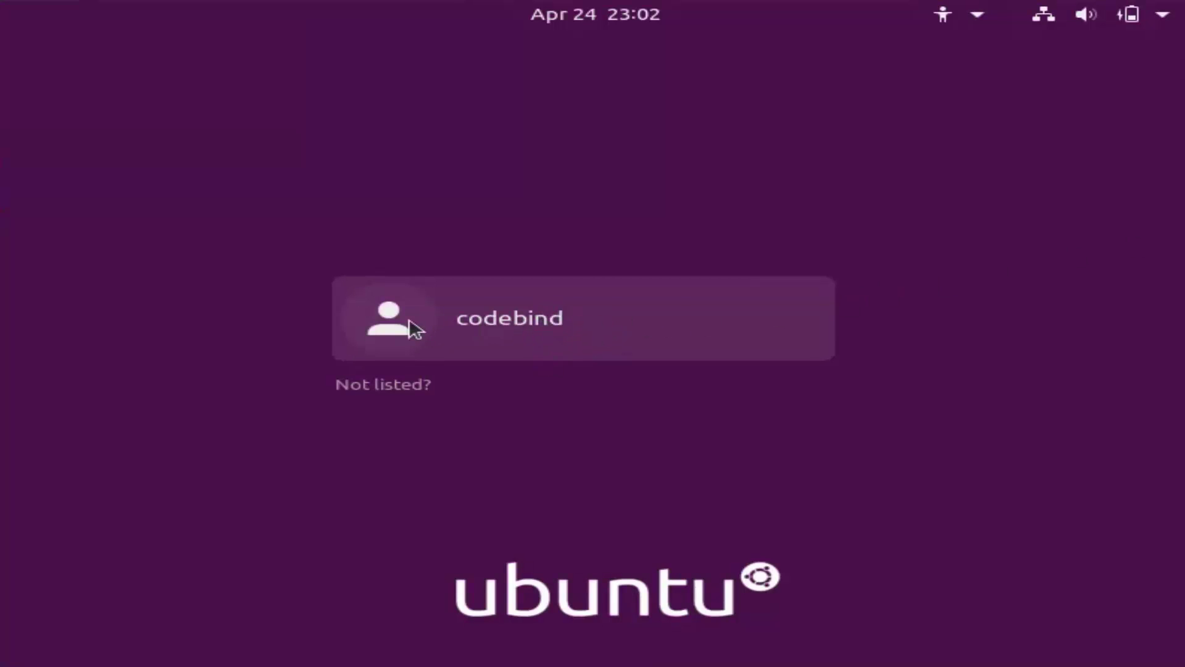
click(529, 324)
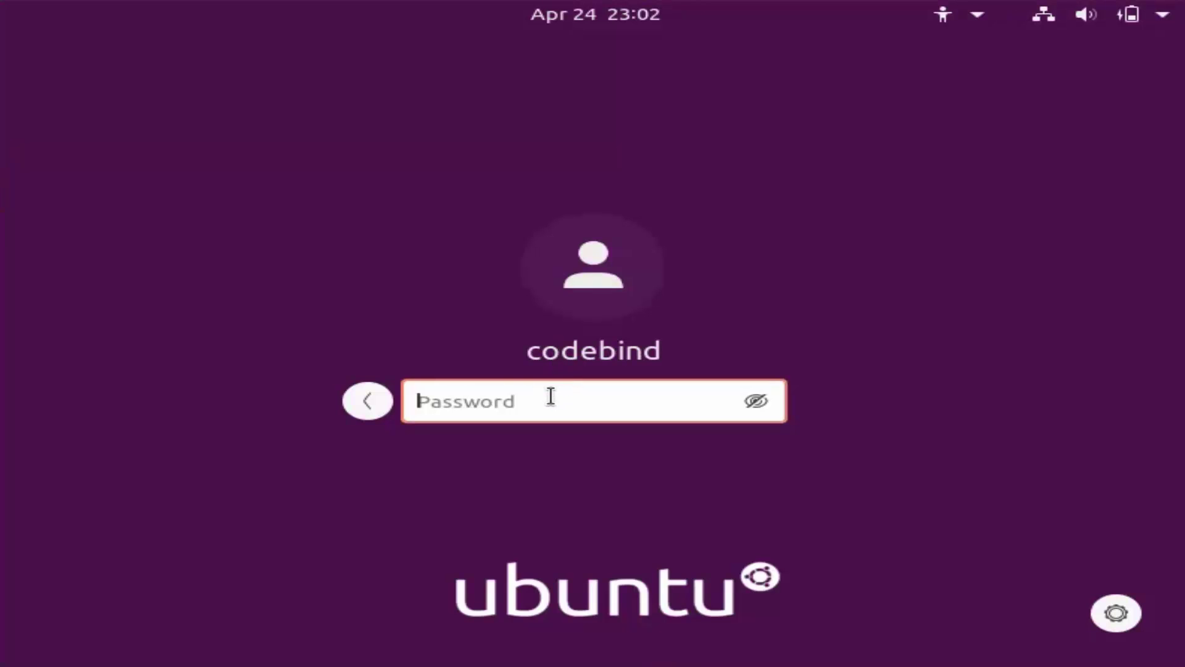
text(*******)
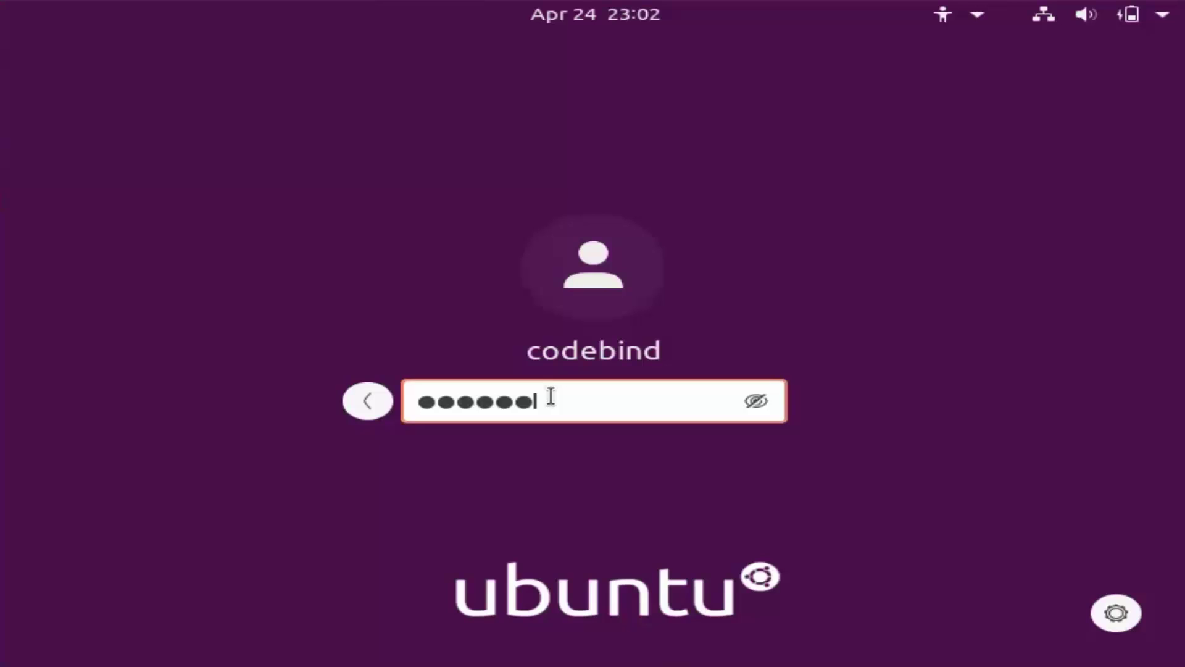
key(Return)
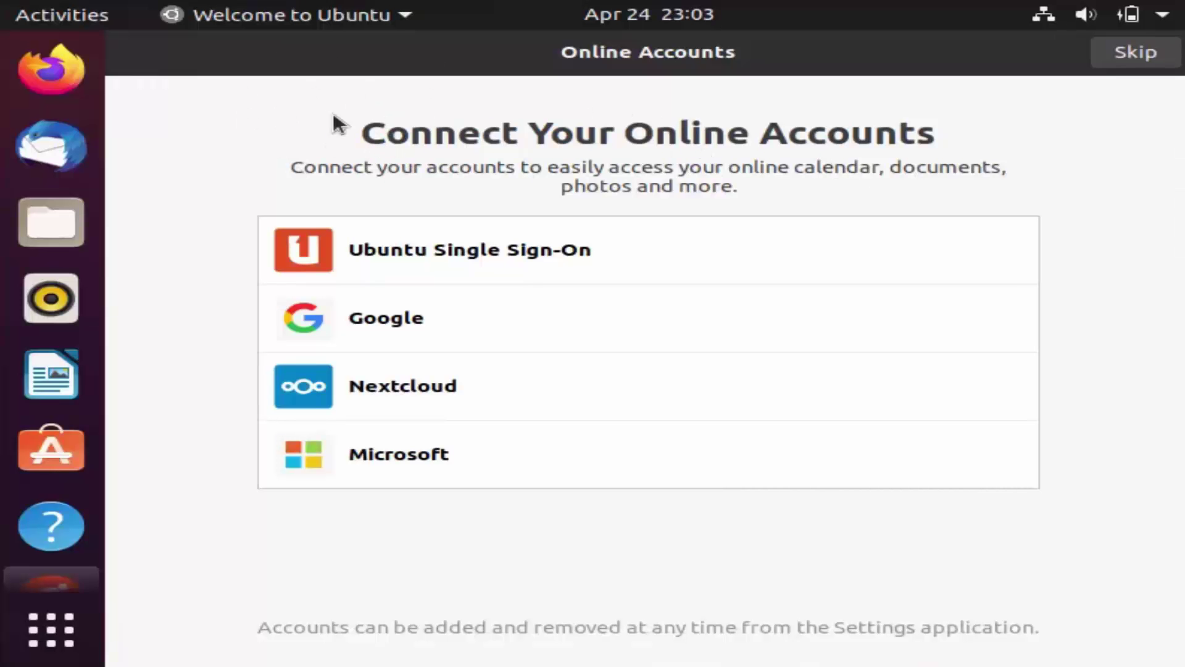
Skip Online Accounts, move past Livepatch, Help improve Ubuntu and Privacy, then click Done.
click(1134, 62)
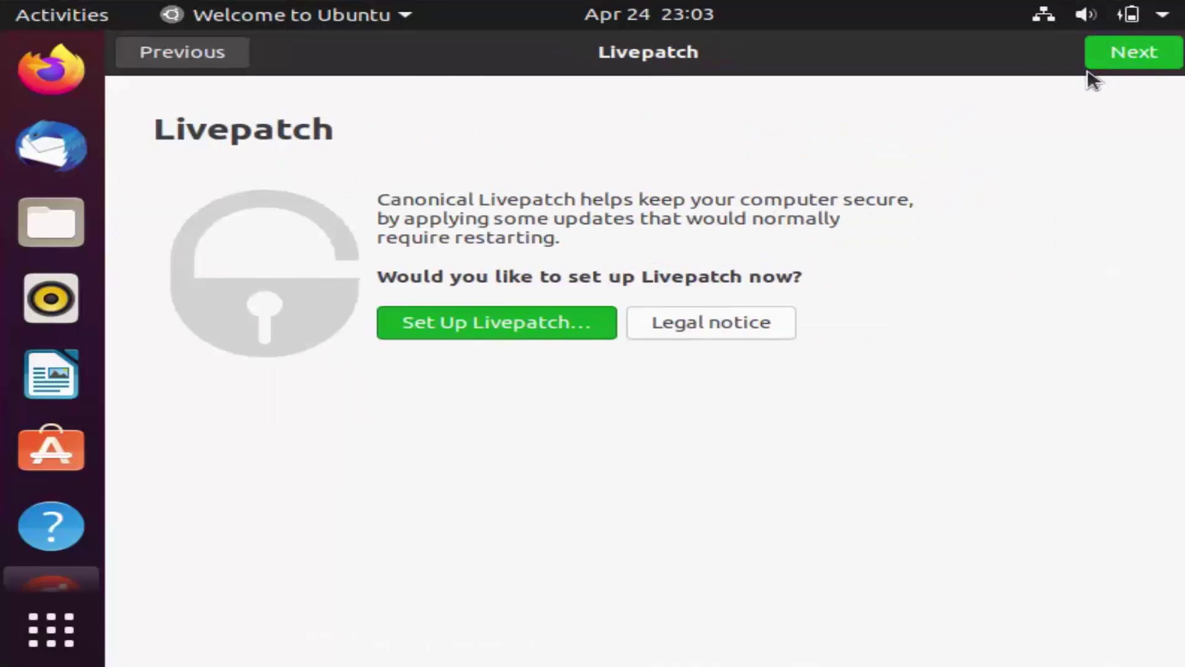
click(1130, 61)
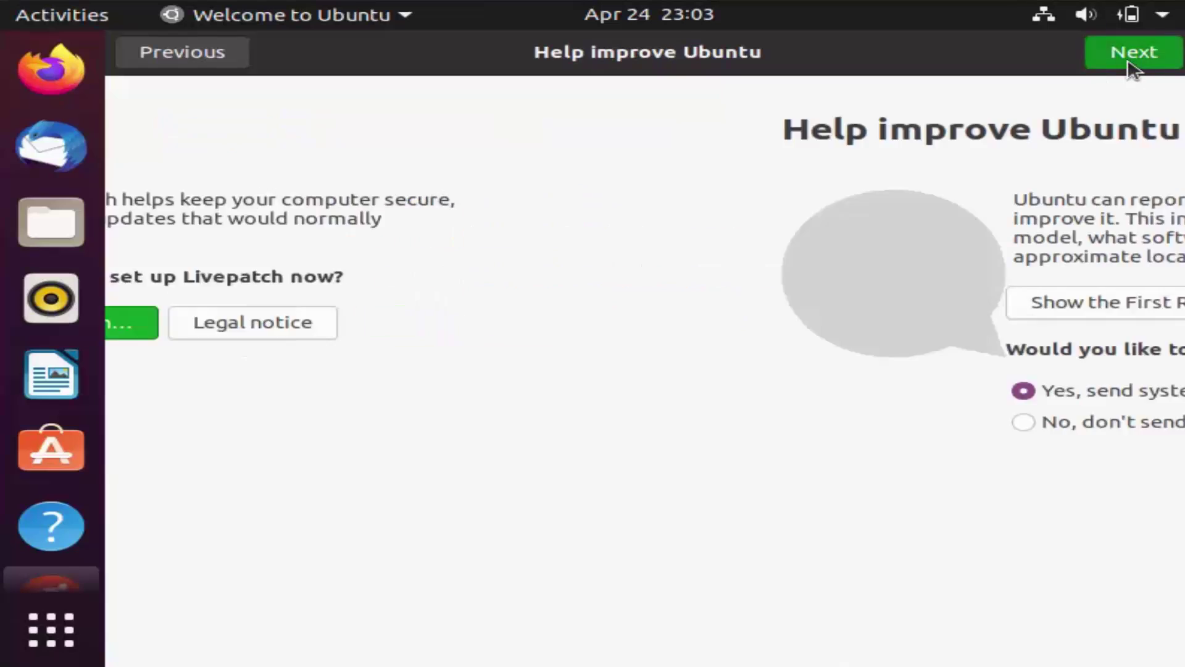
click(1129, 62)
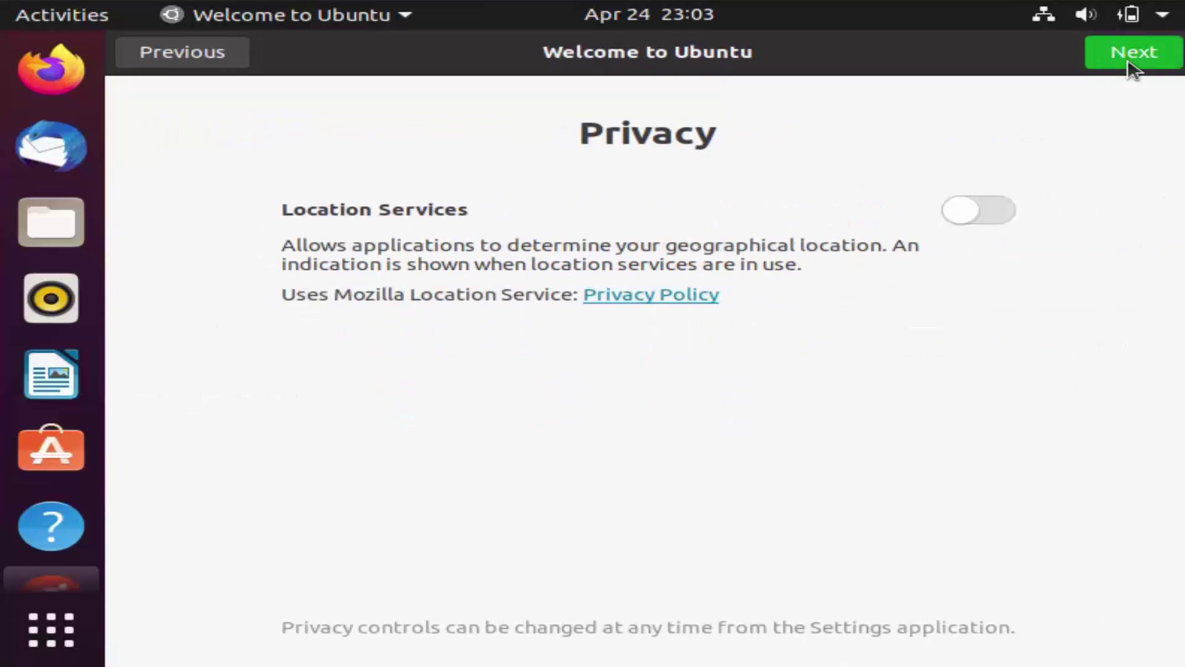
click(1122, 58)
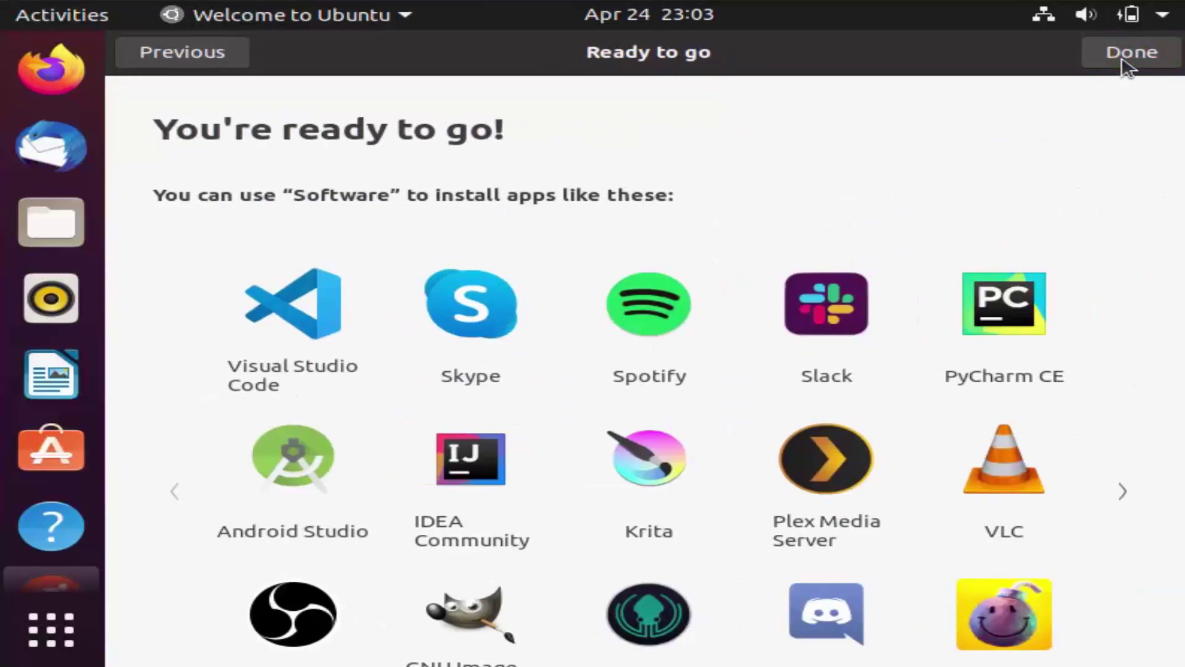
click(1128, 59)
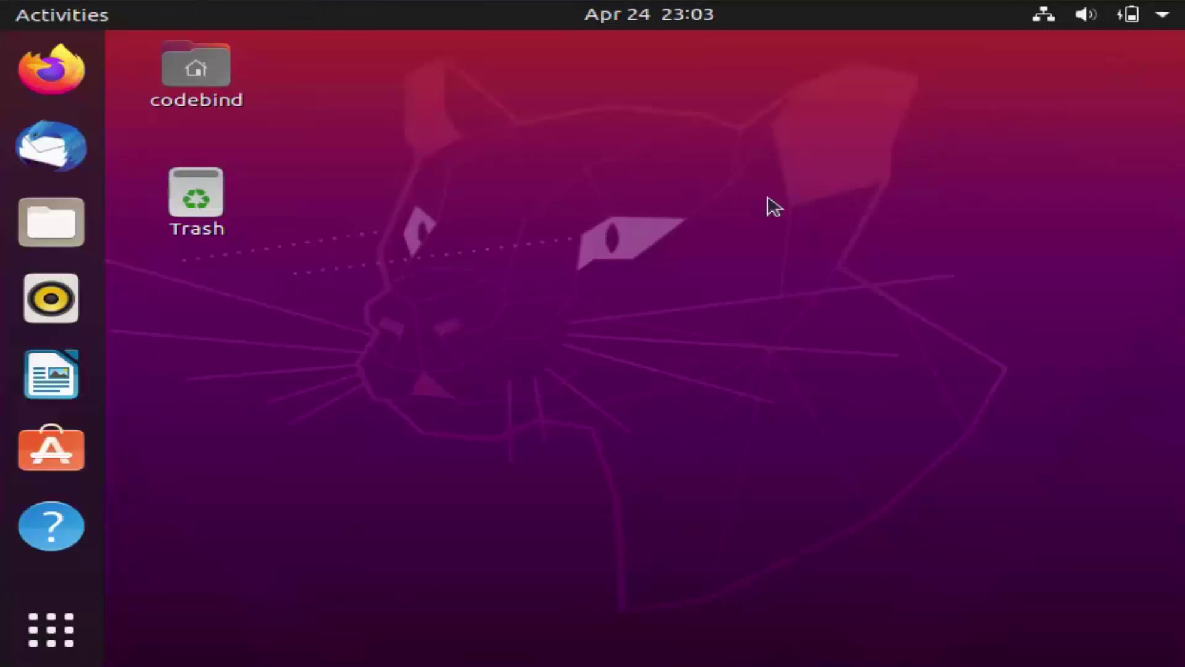